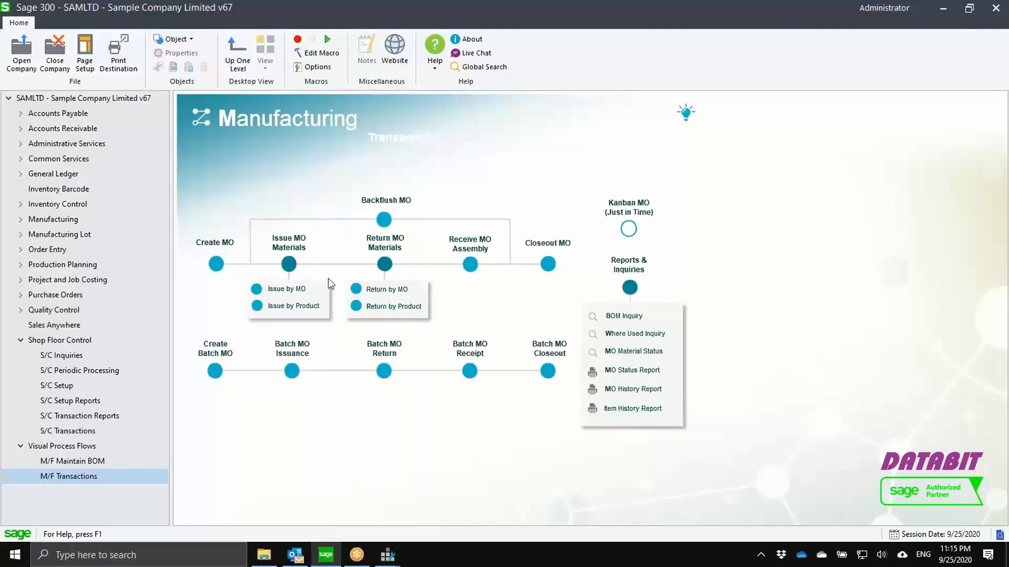
Start a new manufacturing order for item FG-003 with an ordered quantity of 10 PC
click(470, 265)
click(216, 265)
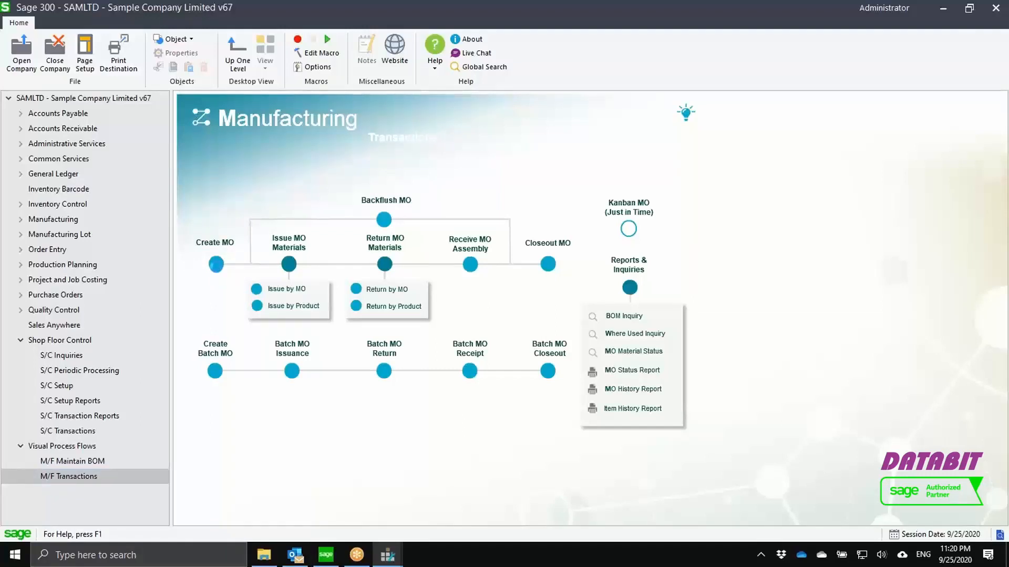
click(216, 265)
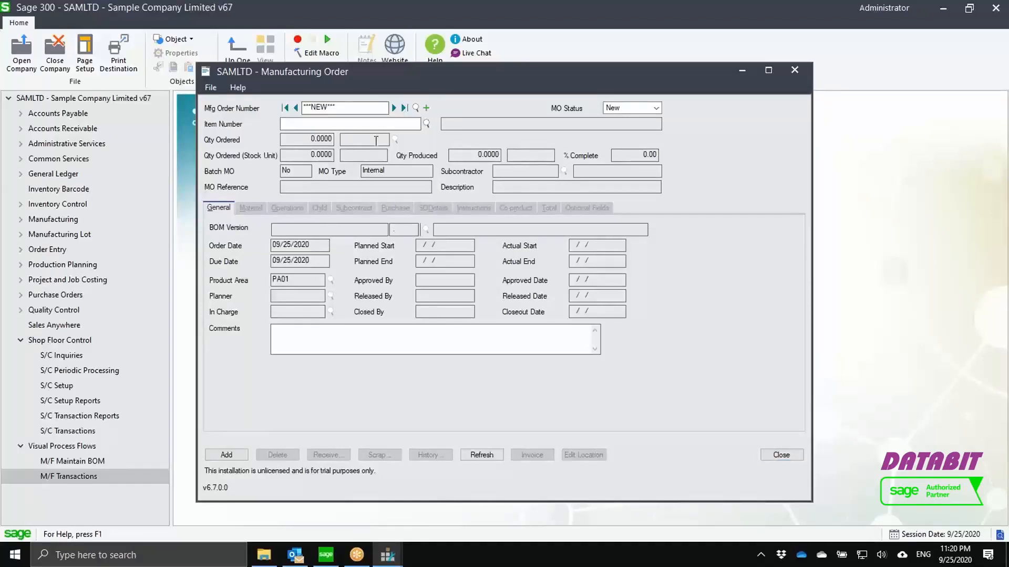
text(FG-003)
key(Tab)
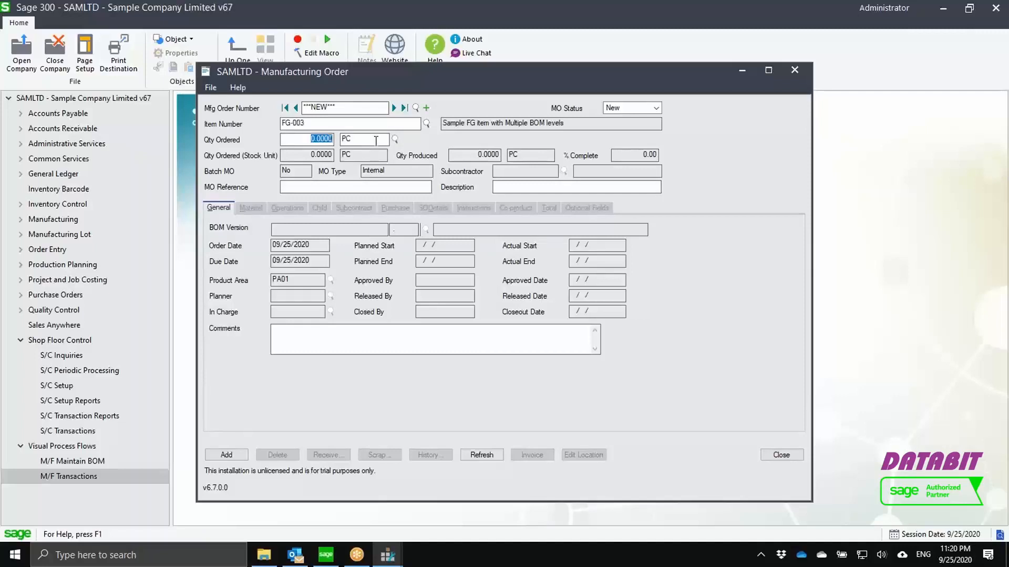
text(10)
key(Tab)
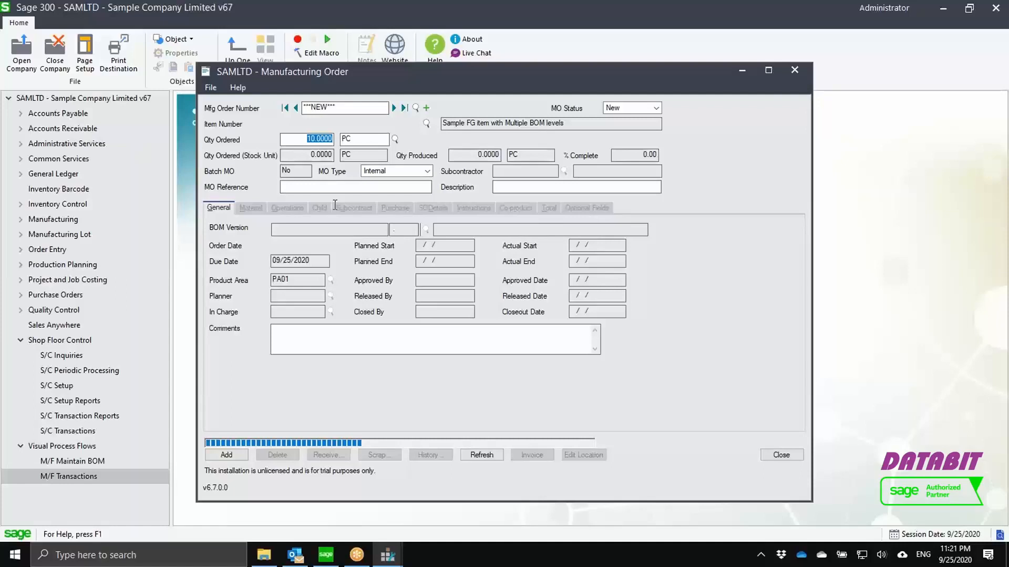
key(Tab)
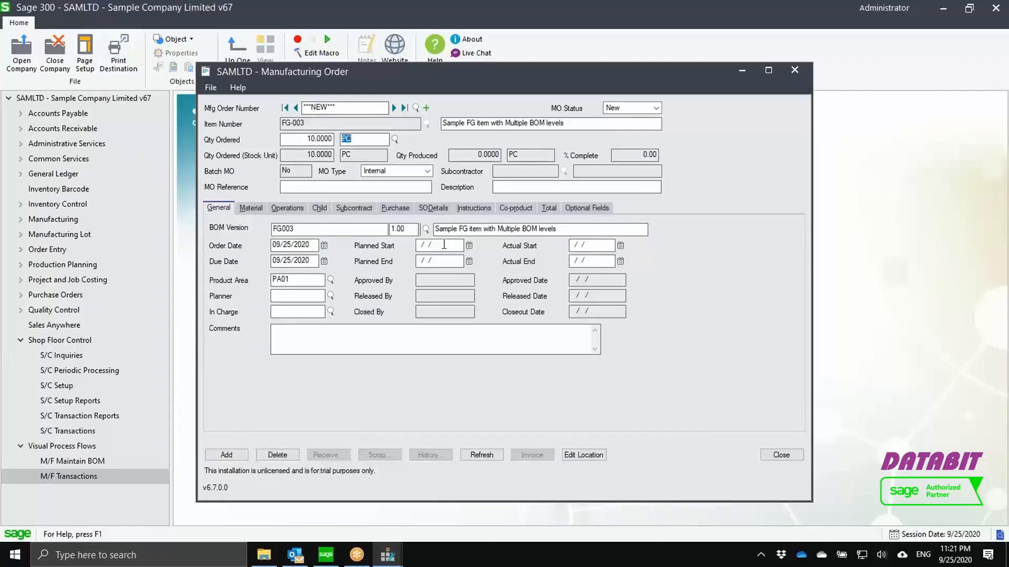
Check the bills of material available for the item, keep the proposed BOM version and dates, and add the manufacturing order
click(425, 229)
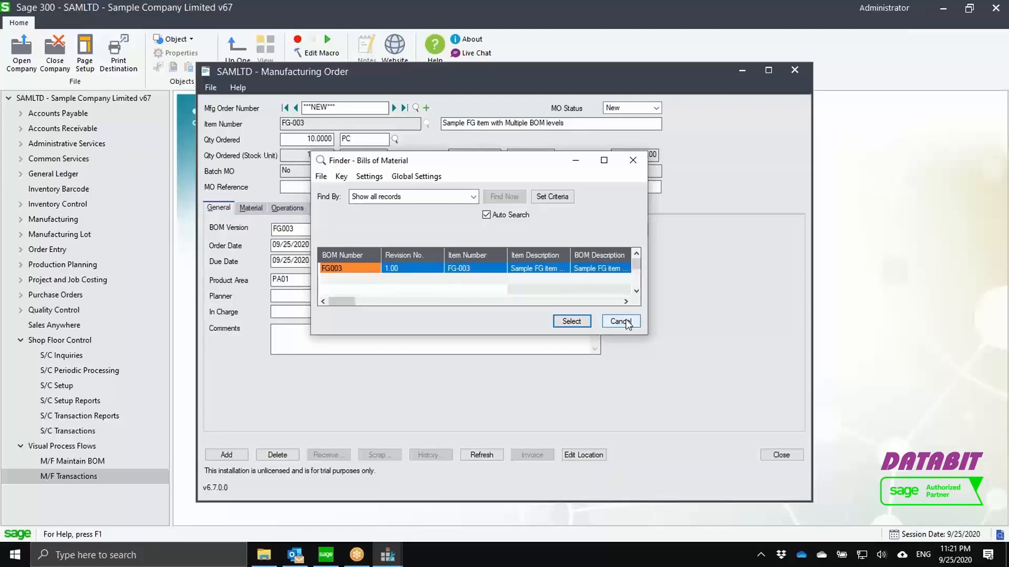
click(626, 322)
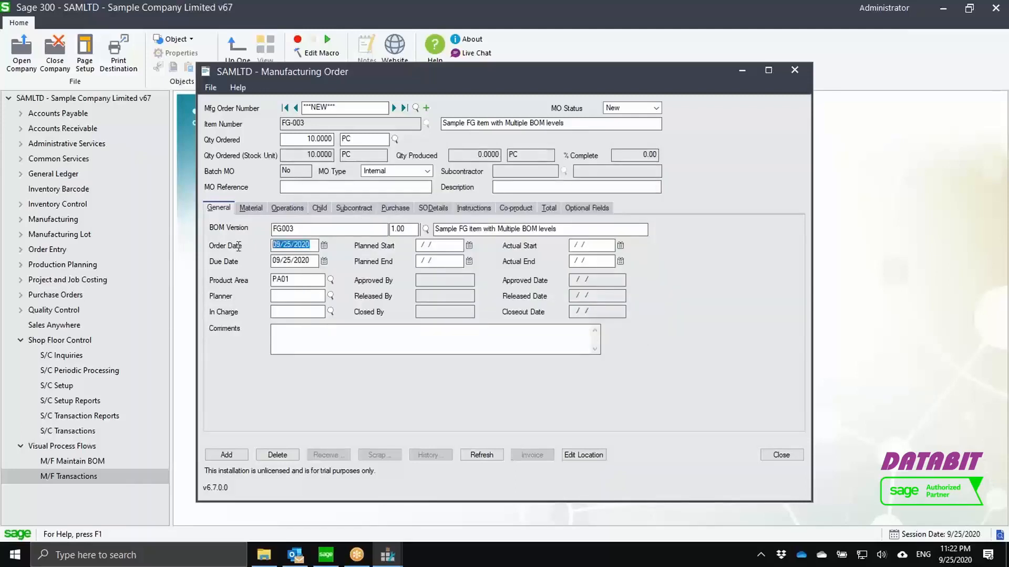
key(Tab)
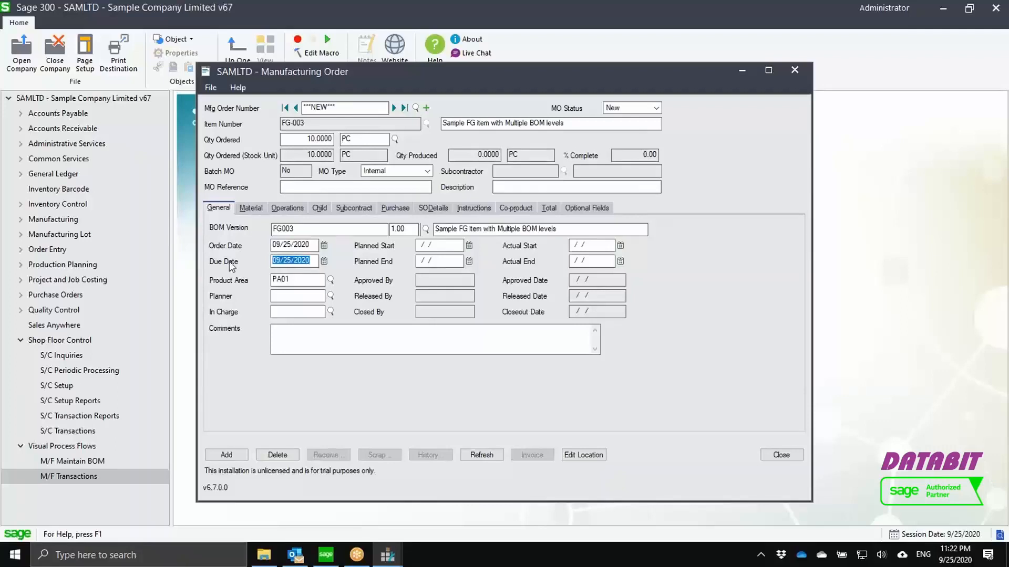
key(Tab)
click(239, 455)
click(238, 455)
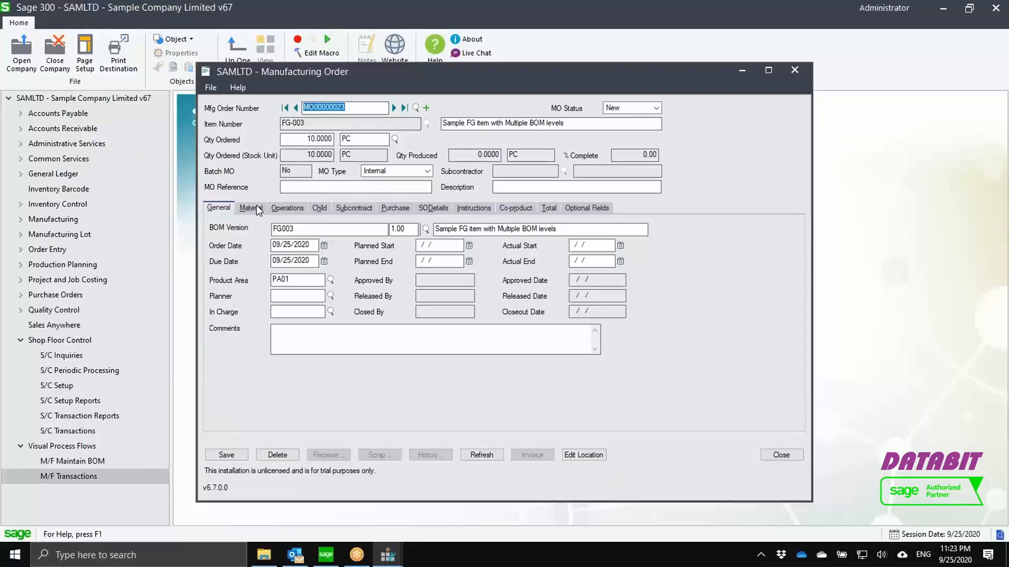
Examine the order's material lines, including quantity per item, scrap percentage, required quantity and the substitutes for the packaging components
click(258, 211)
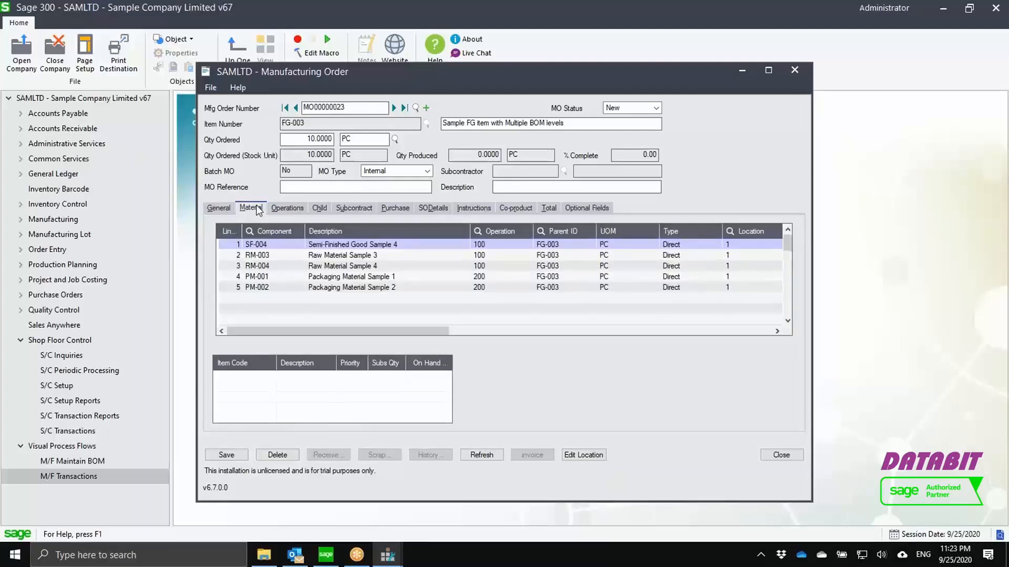
click(615, 332)
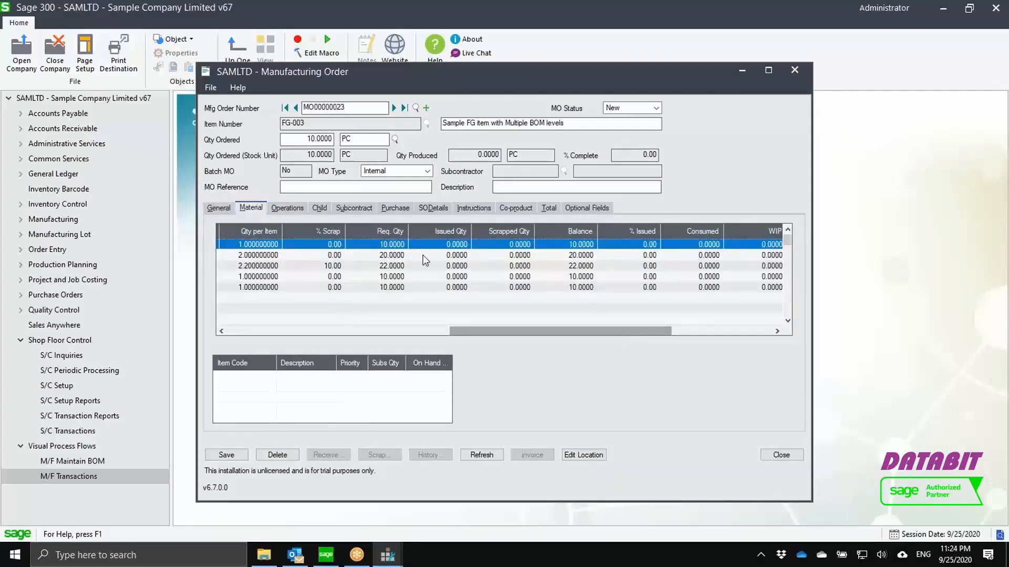
click(253, 255)
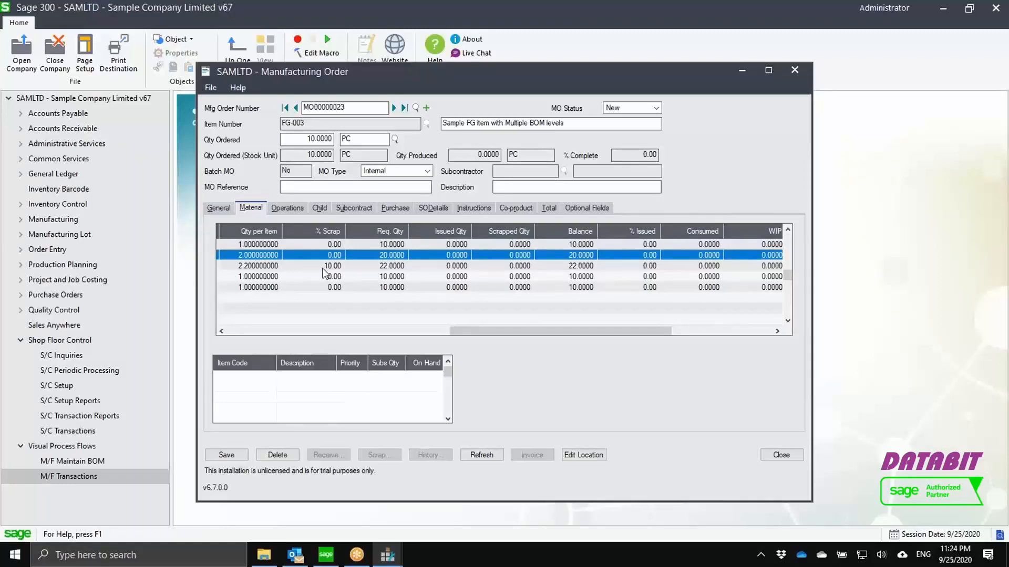
click(322, 266)
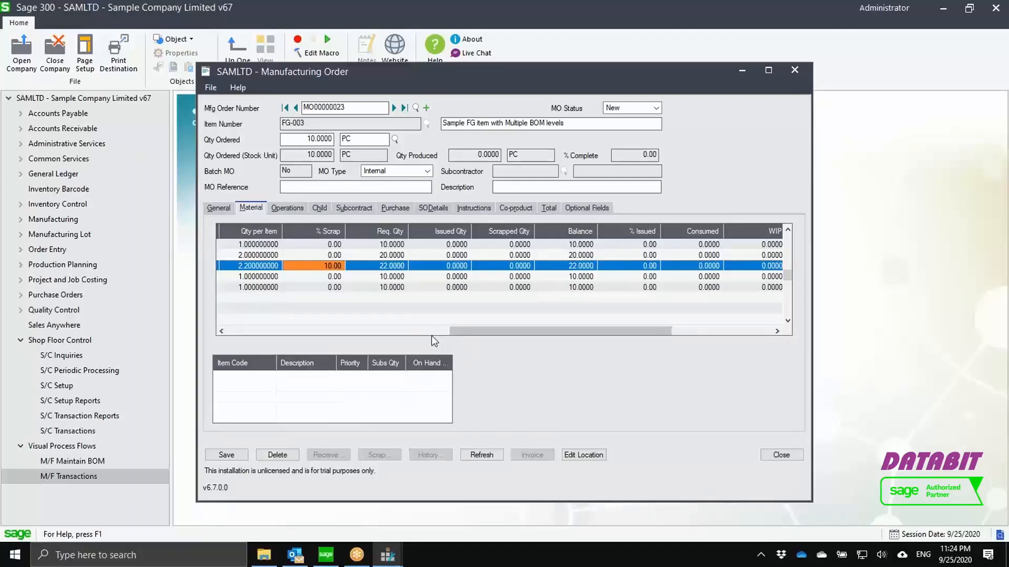
key(Down)
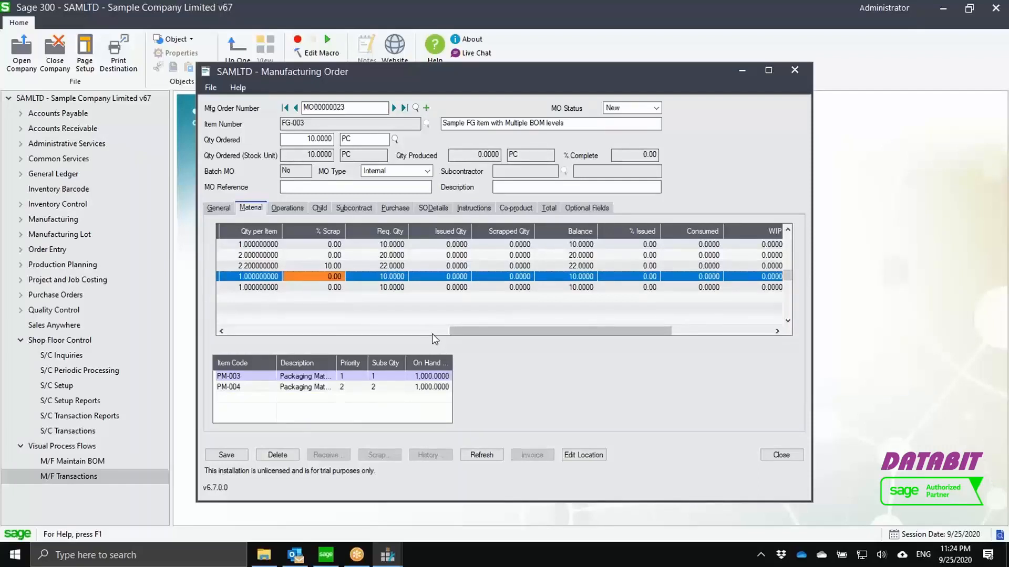
click(432, 332)
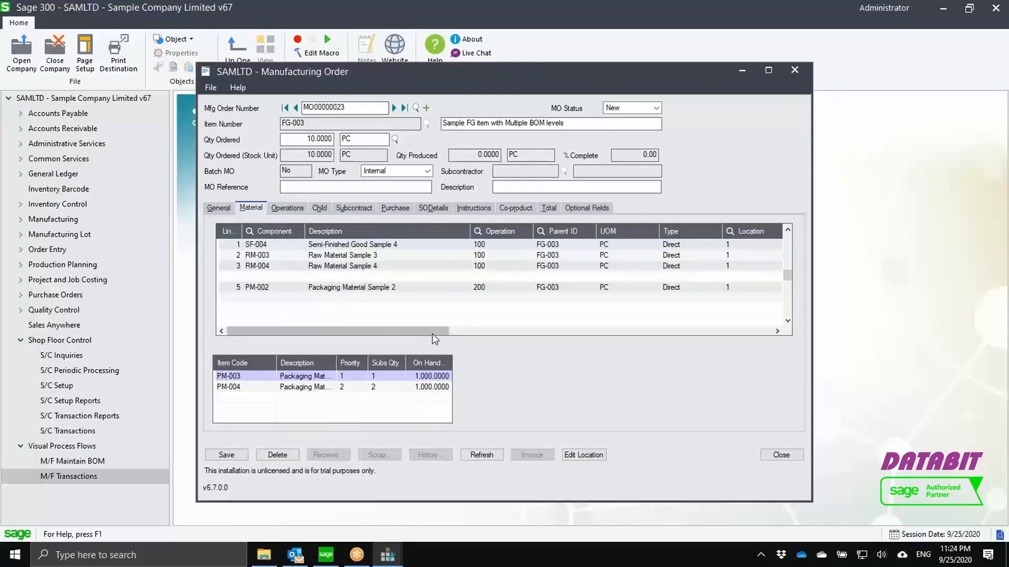
click(380, 288)
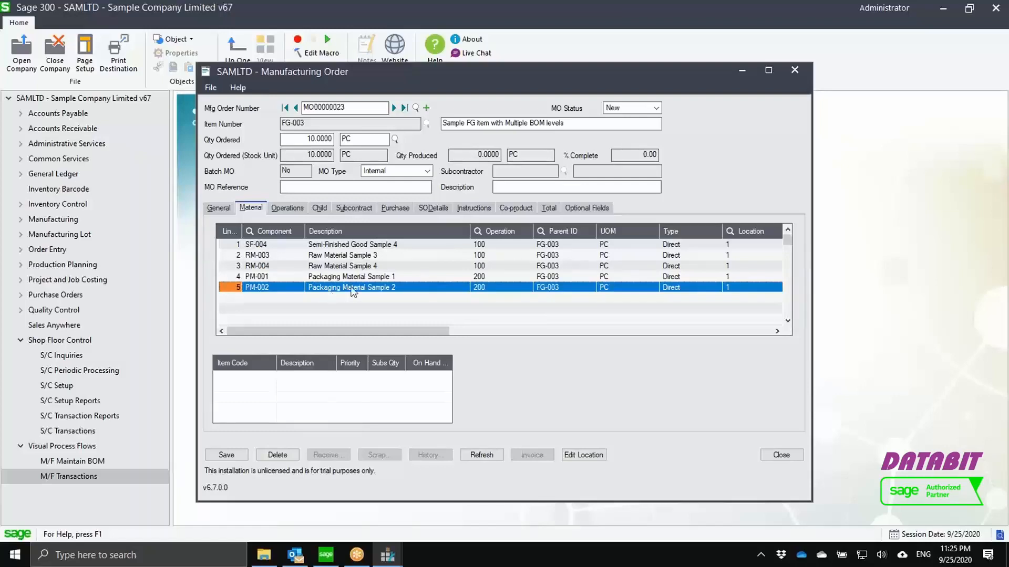
Review the order's operations with their resource allocation and its cost totals, and return to the general details
click(293, 209)
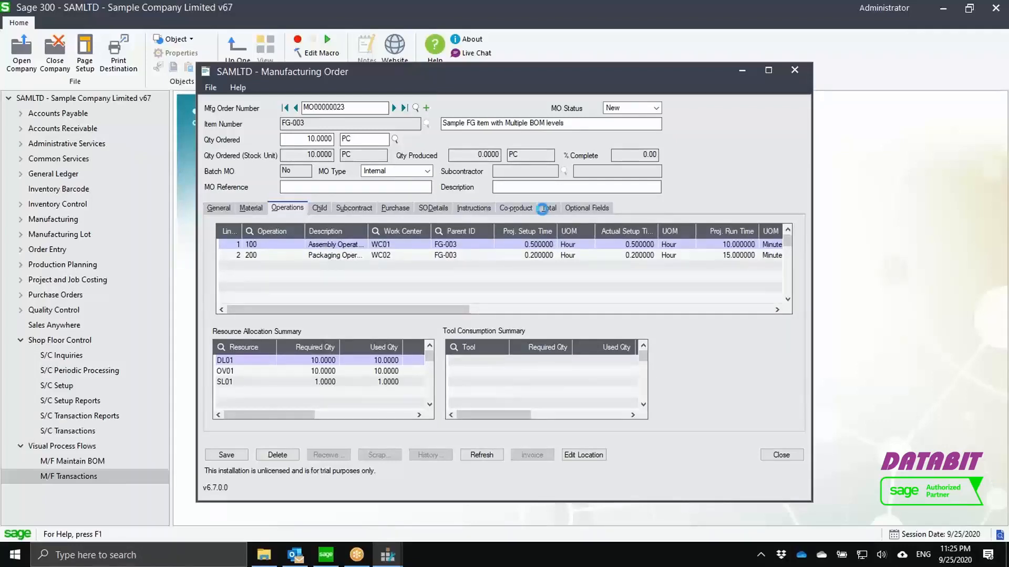
click(543, 210)
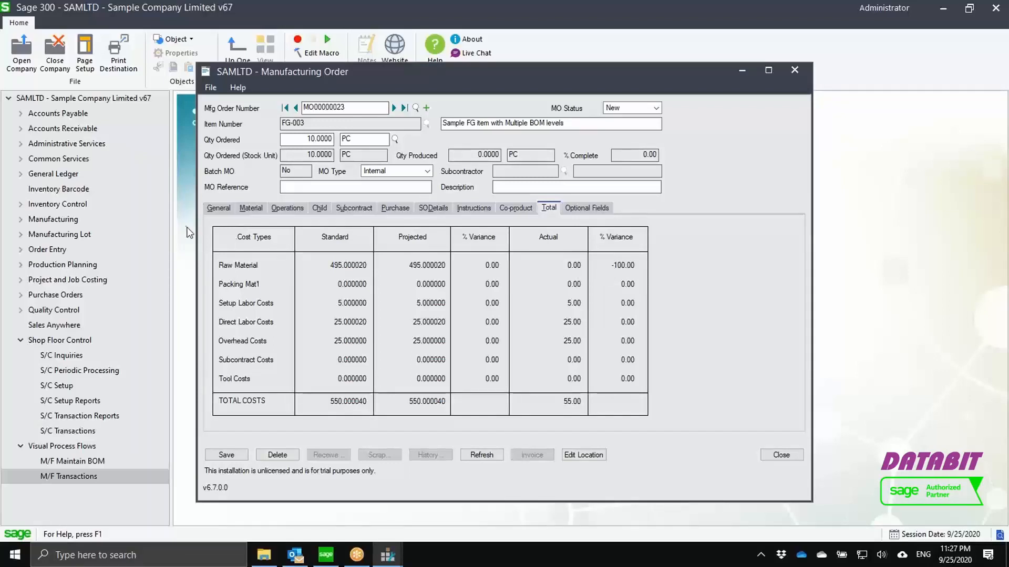
click(208, 211)
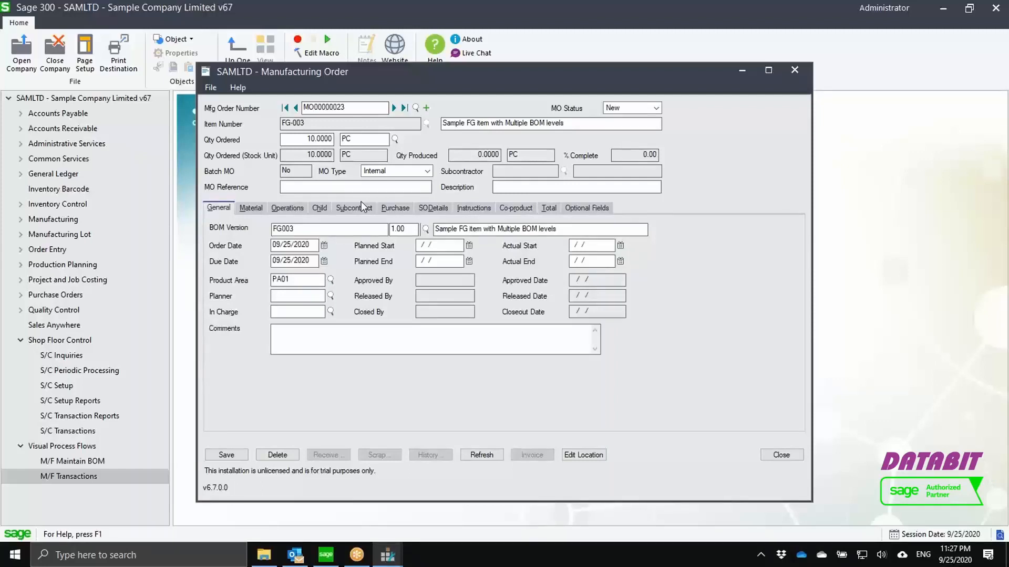
Set the manufacturing order's status to Approved and save it without printing
click(656, 108)
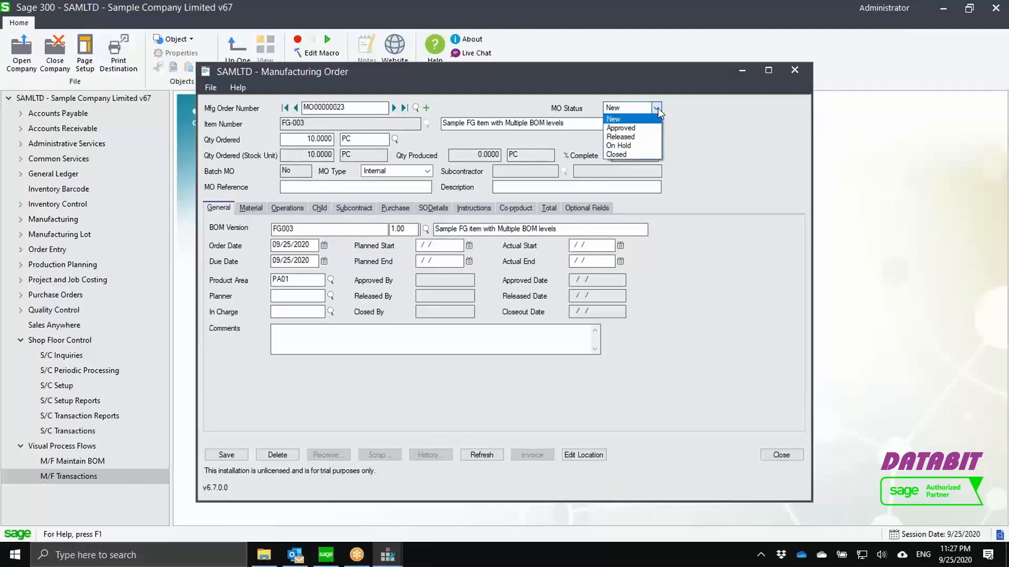
click(652, 129)
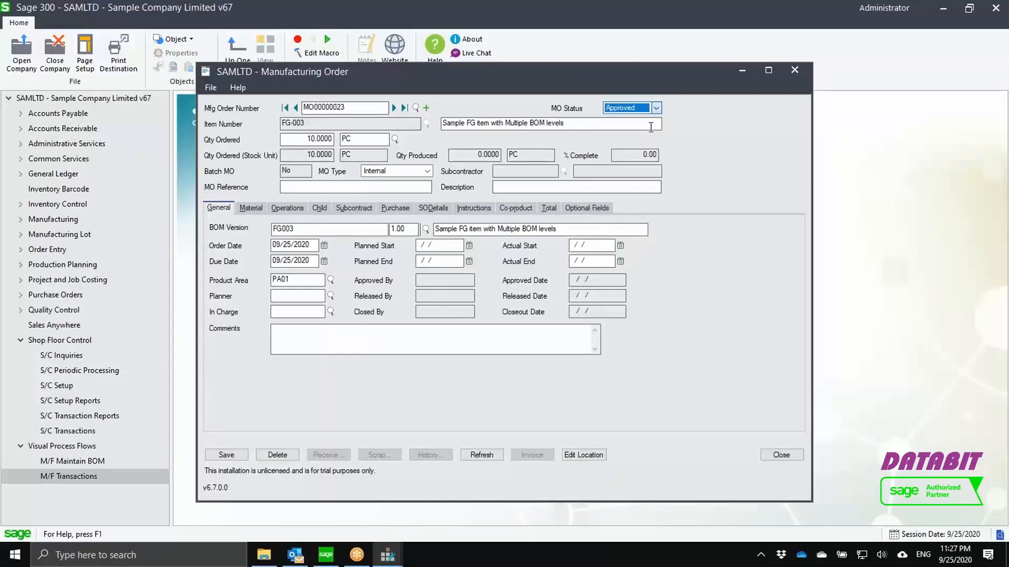
click(226, 456)
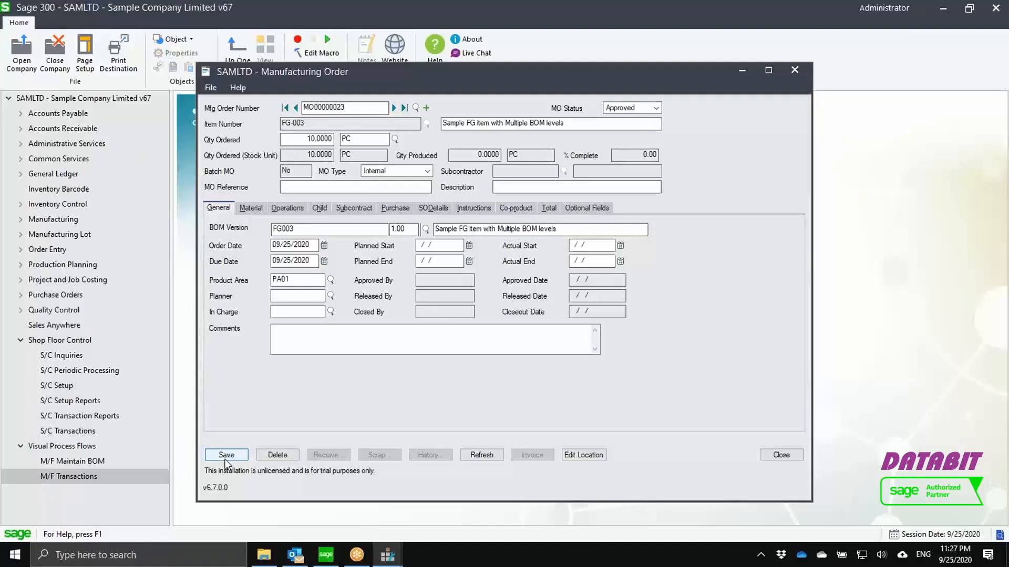
click(225, 456)
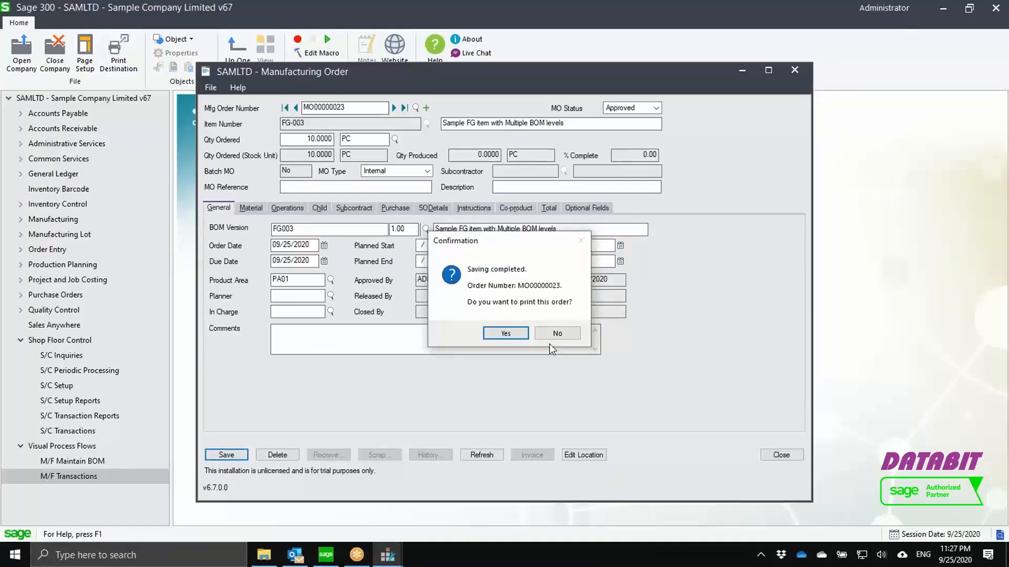
click(553, 334)
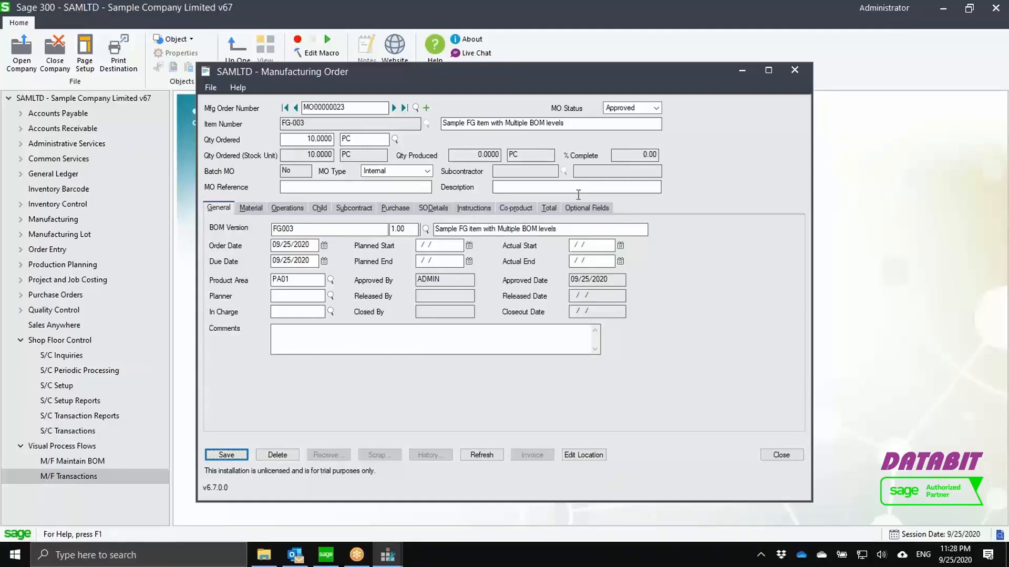
Set the manufacturing order's status to Released and save it without printing
click(657, 107)
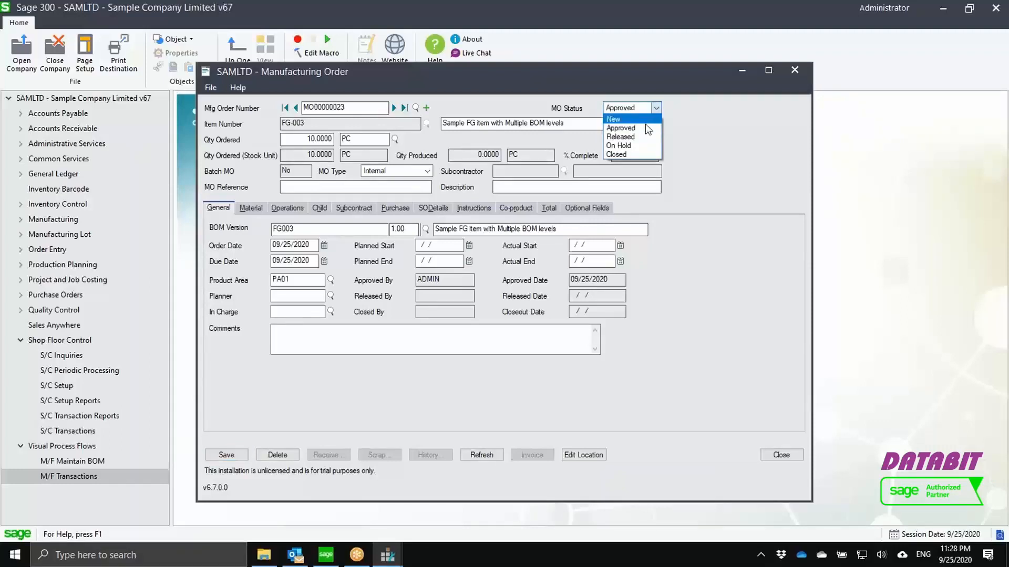
click(625, 137)
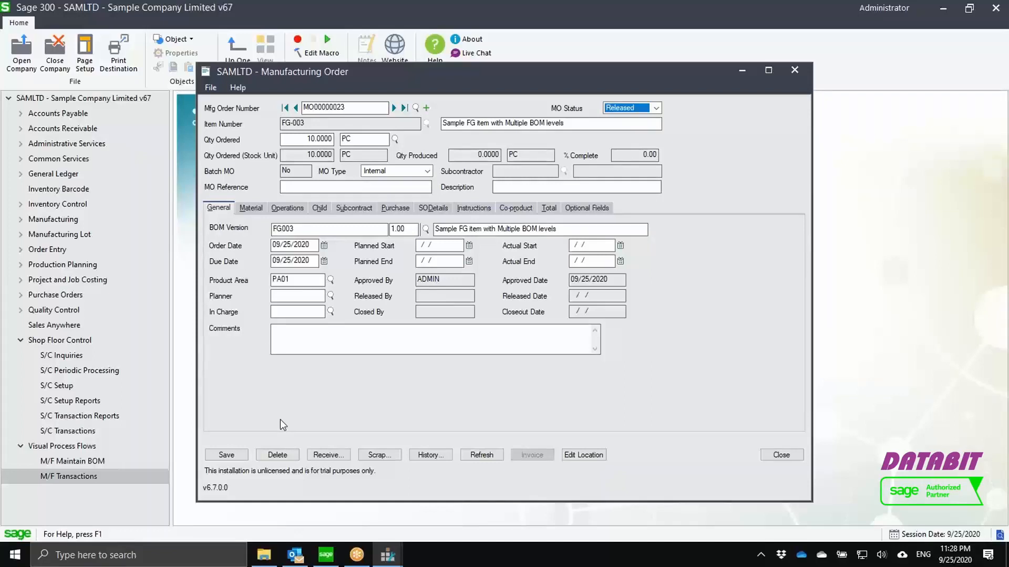
key(alt+s)
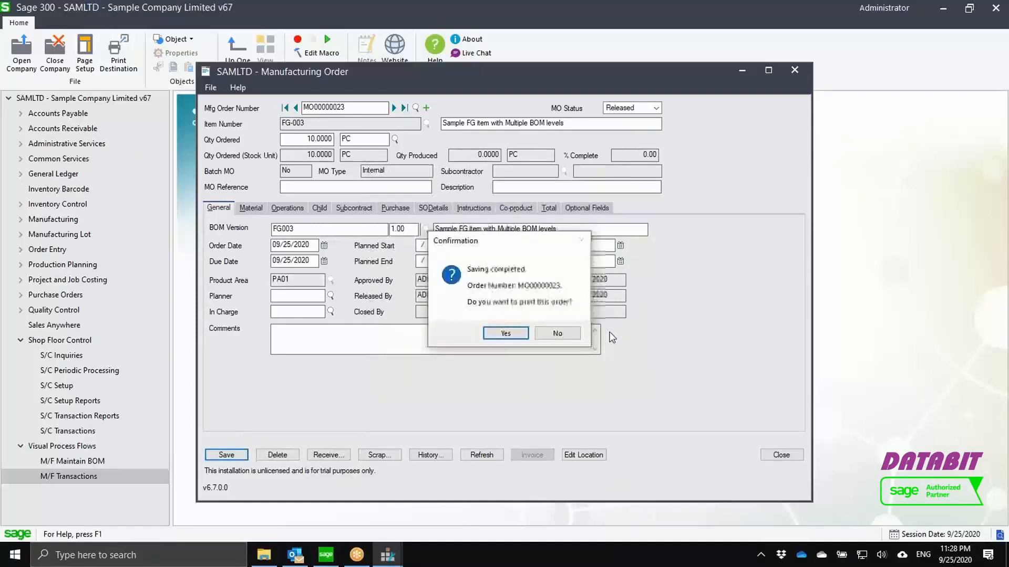
click(558, 334)
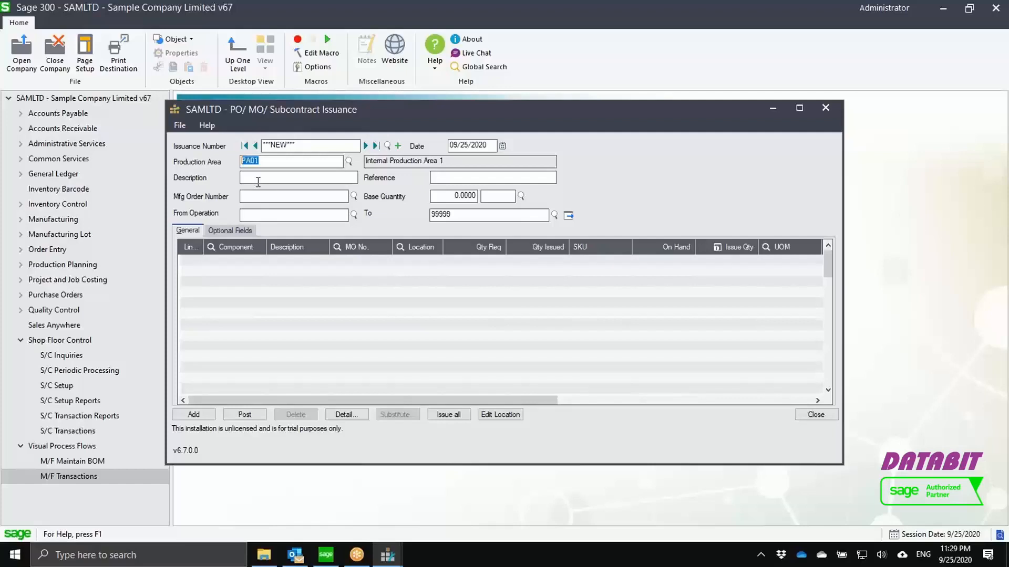
Enter the released manufacturing order's number on the new issuance and load its components for a base quantity of 5 PC
click(315, 196)
text(MO00000023)
key(Tab)
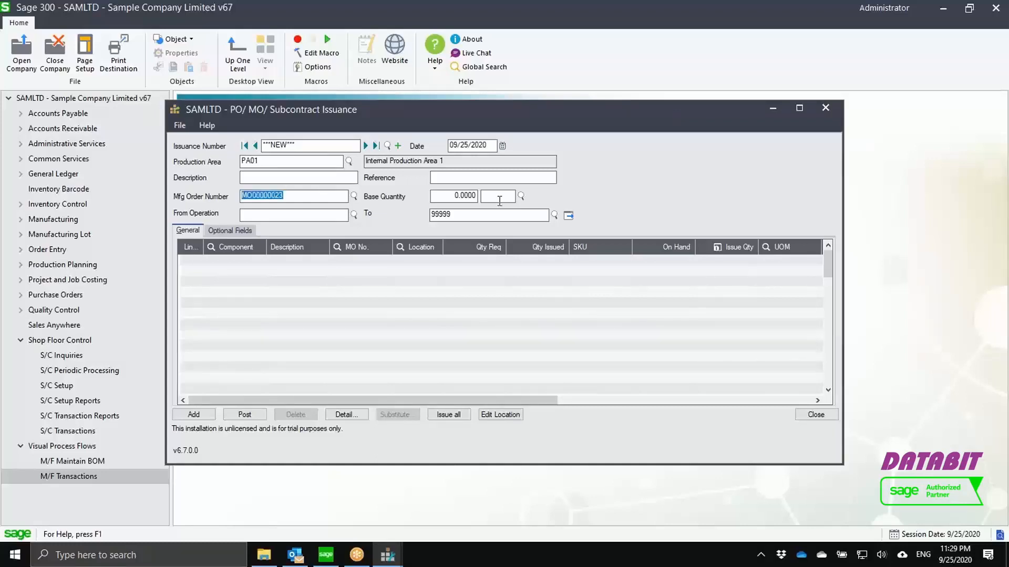
key(Tab)
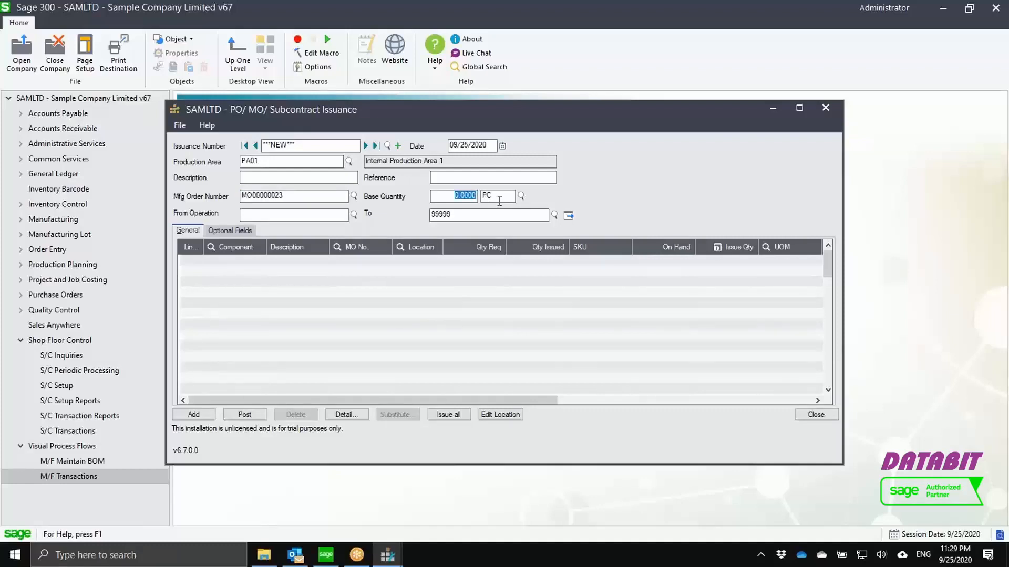
text(5)
key(Tab)
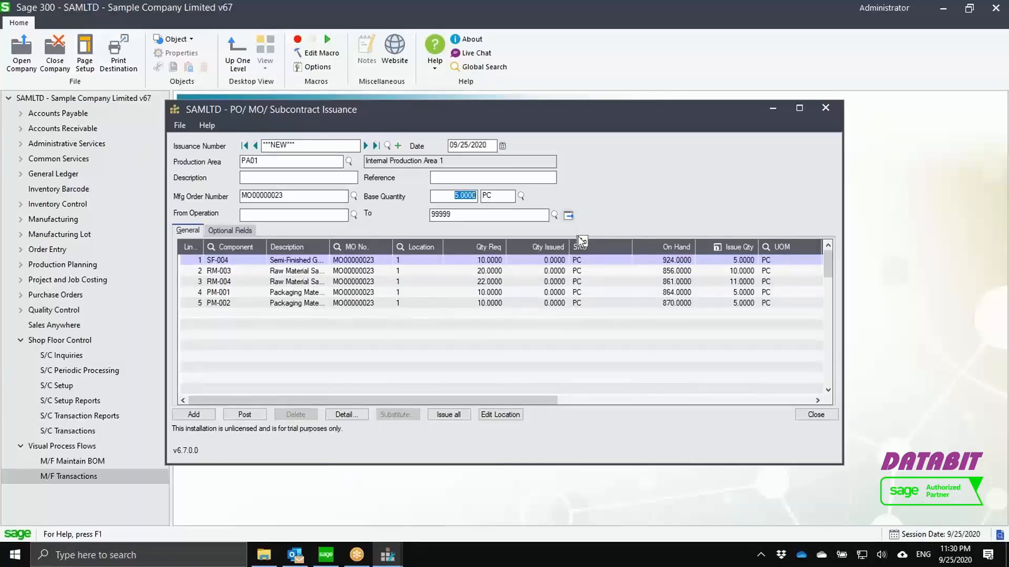
Set the issue quantity of raw material component RM-004 to 12 on the issuance
key(Down)
click(741, 308)
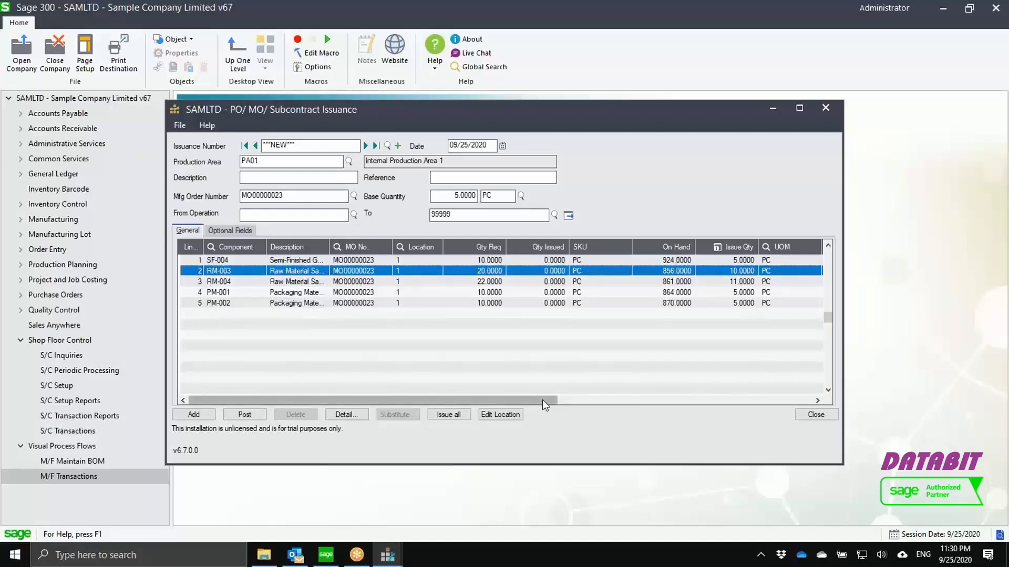
drag(542, 400, 587, 399)
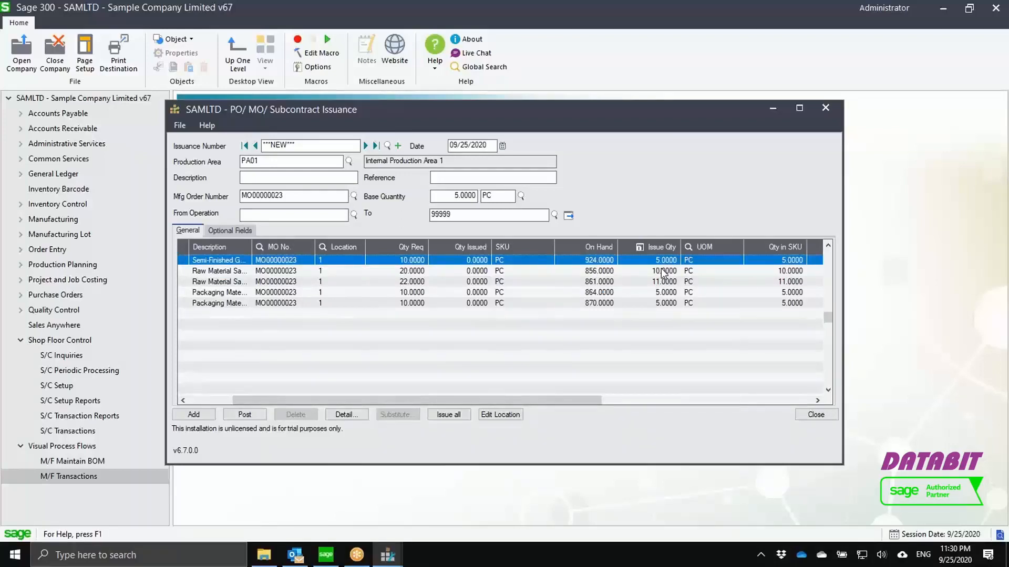
click(665, 281)
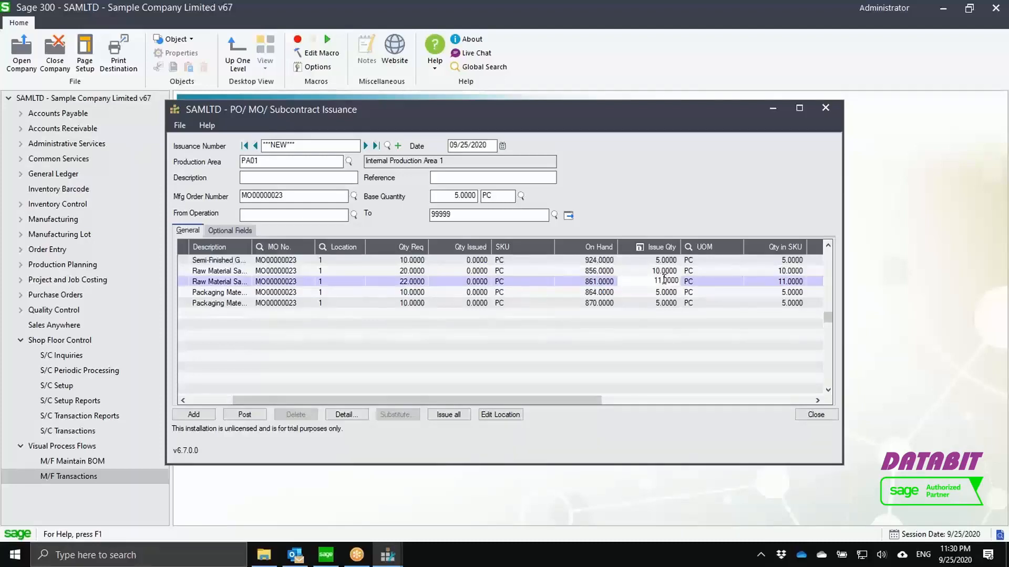
key(BackSpace)
text(2)
click(666, 293)
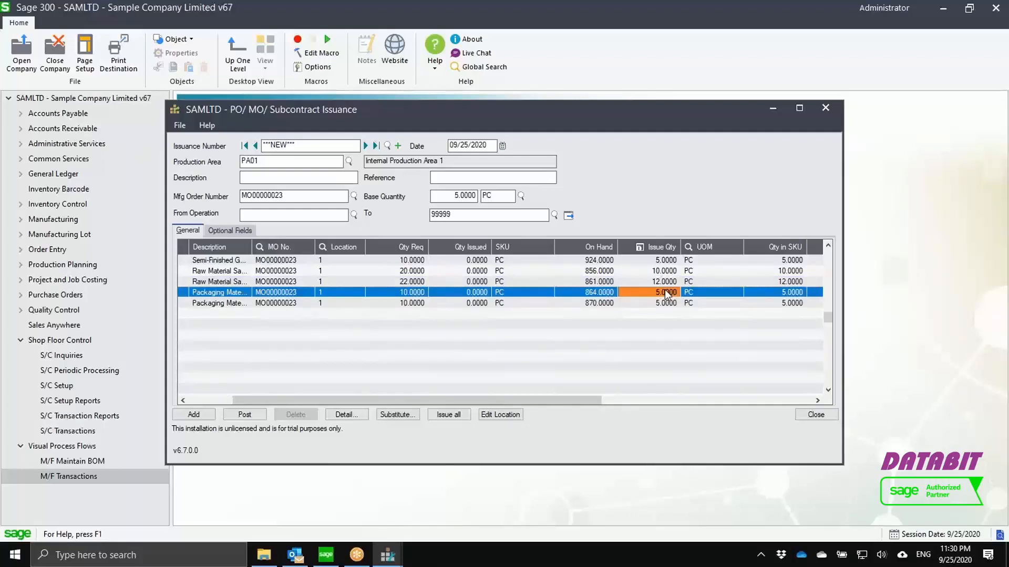
Check the substitute items for the PM-001 packaging component, close the list without selecting one, and post the issuance
click(602, 282)
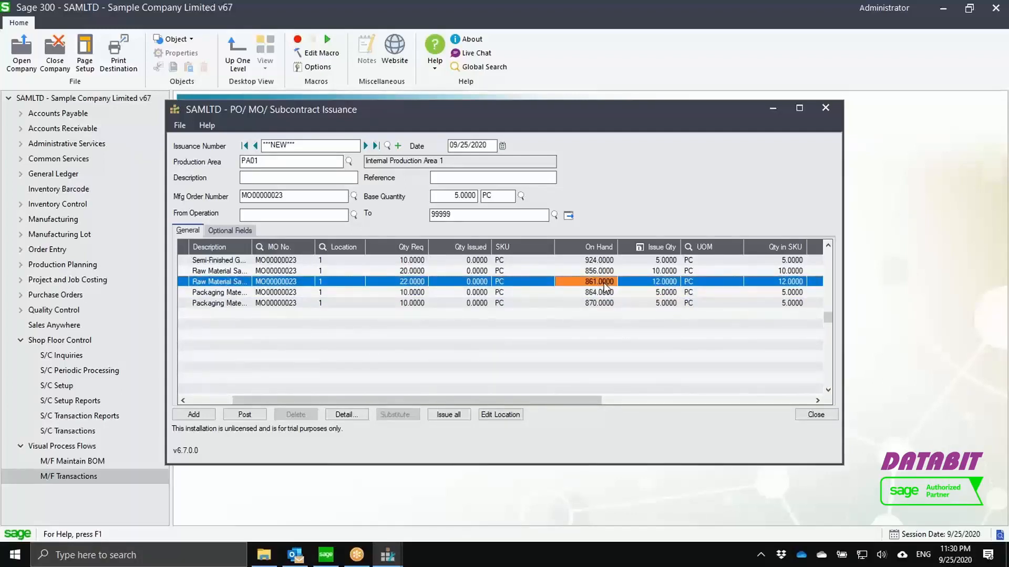
click(599, 293)
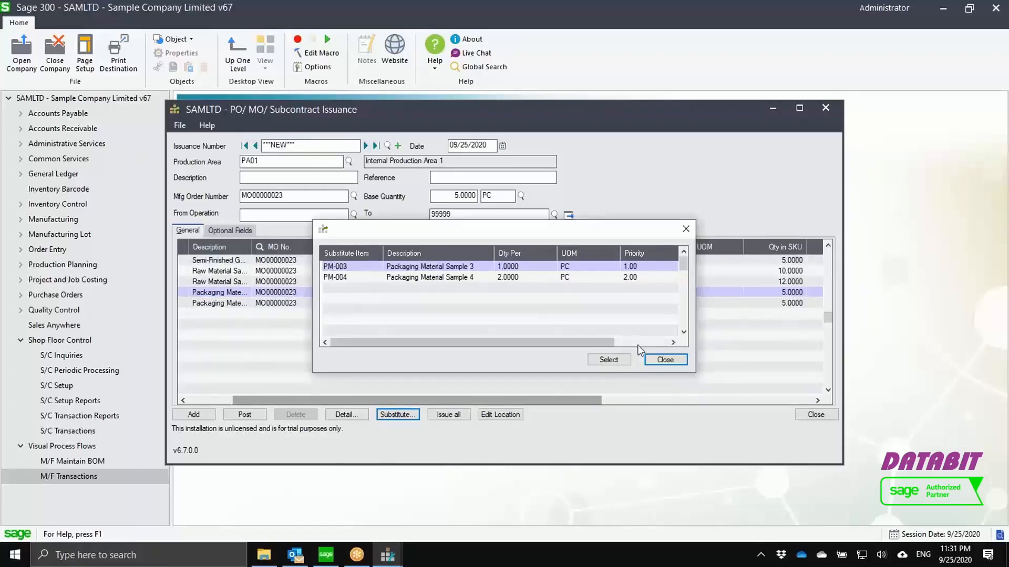
click(683, 361)
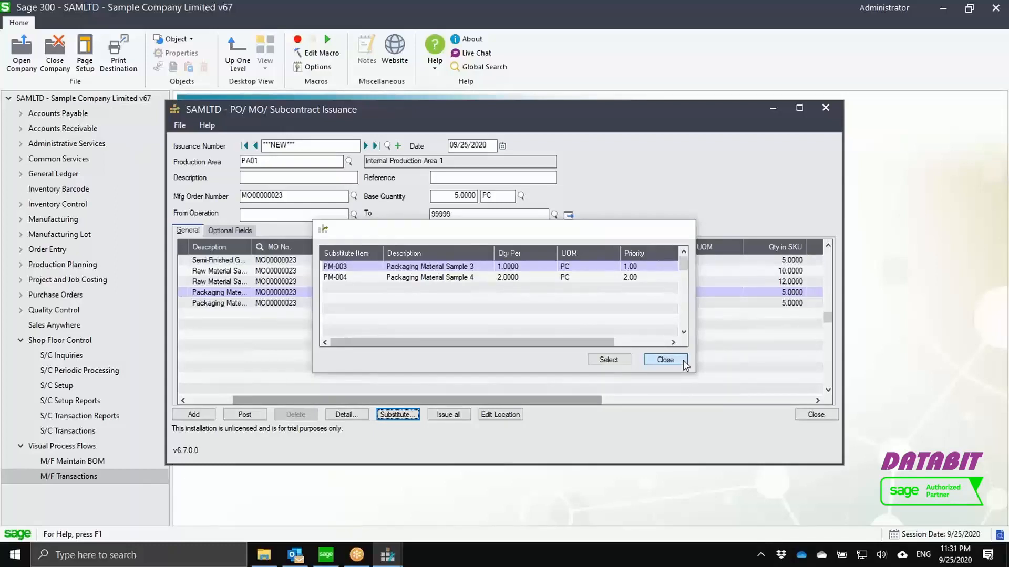
click(683, 360)
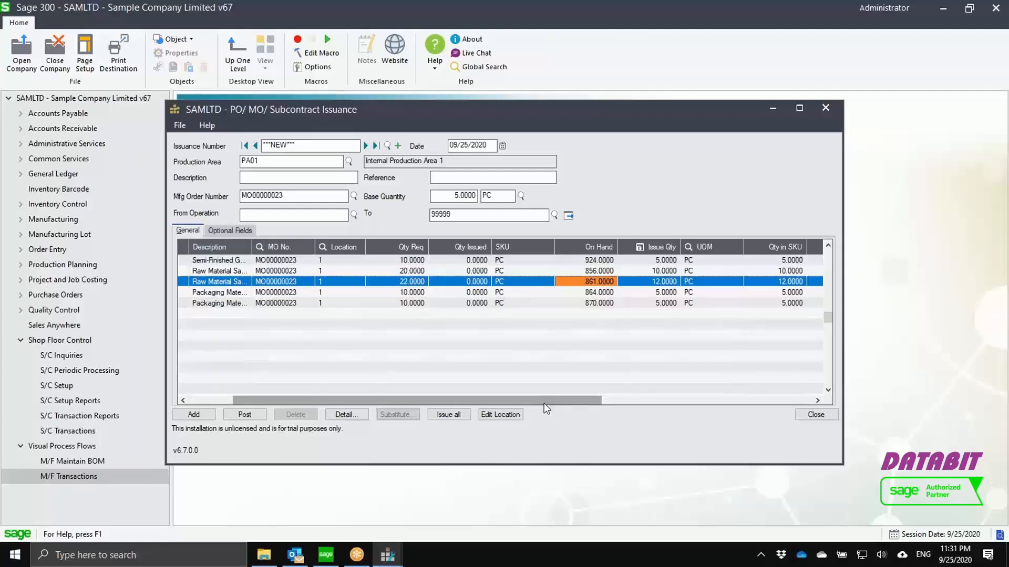
click(243, 415)
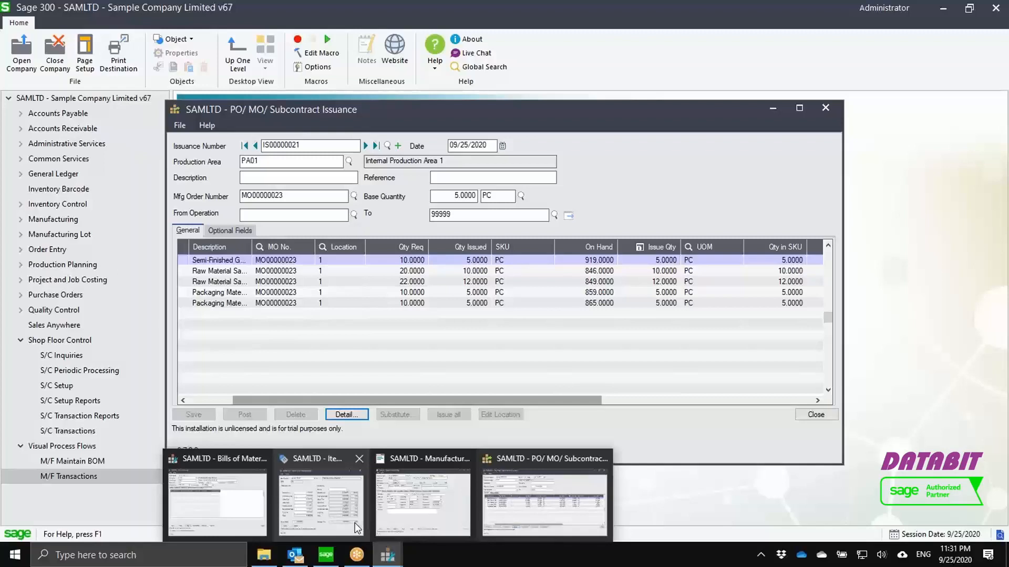
Review the required, issued and balance quantities of the manufacturing order's materials, and examine its issuance history
click(423, 503)
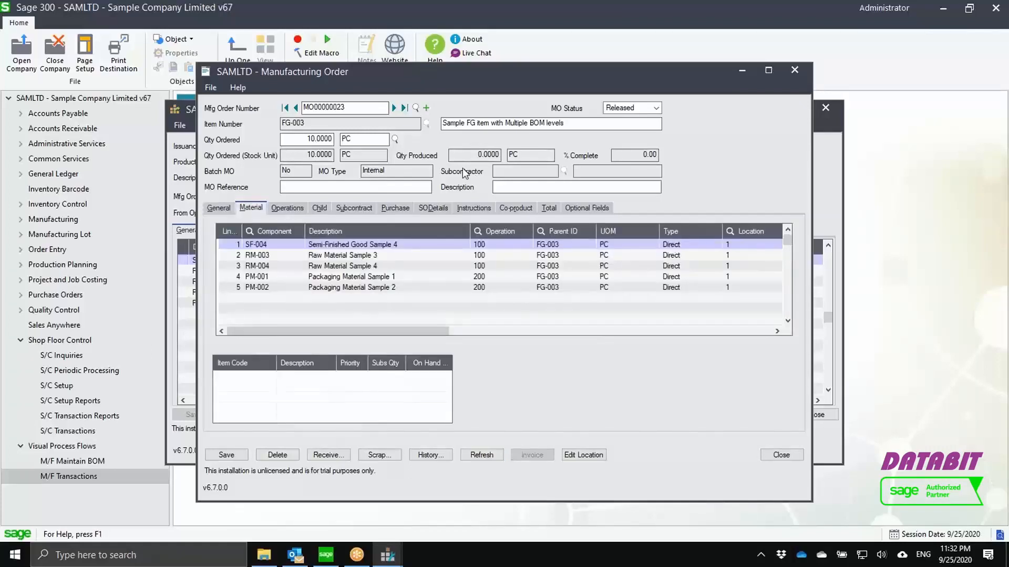
click(522, 329)
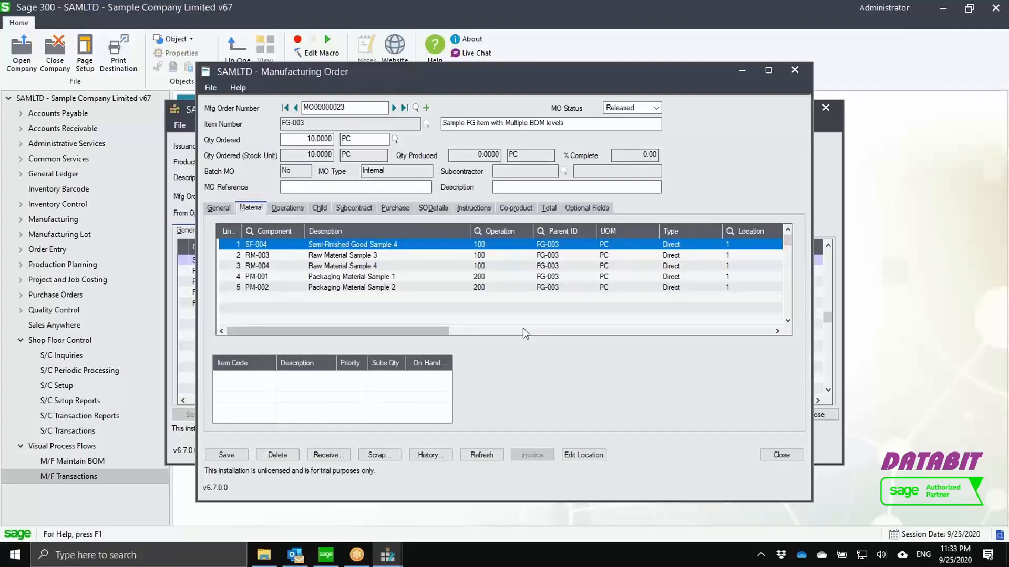
click(522, 330)
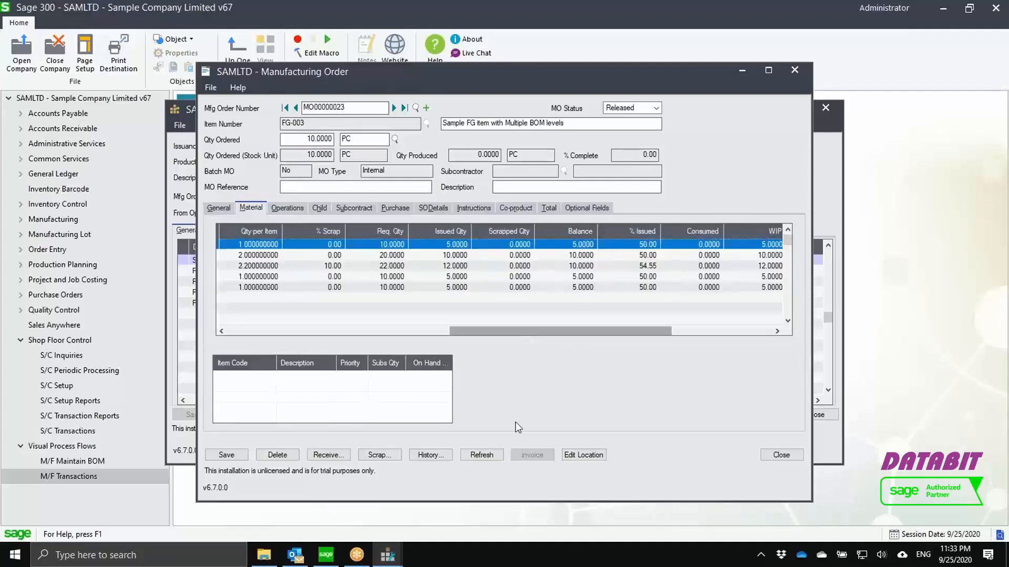
click(441, 461)
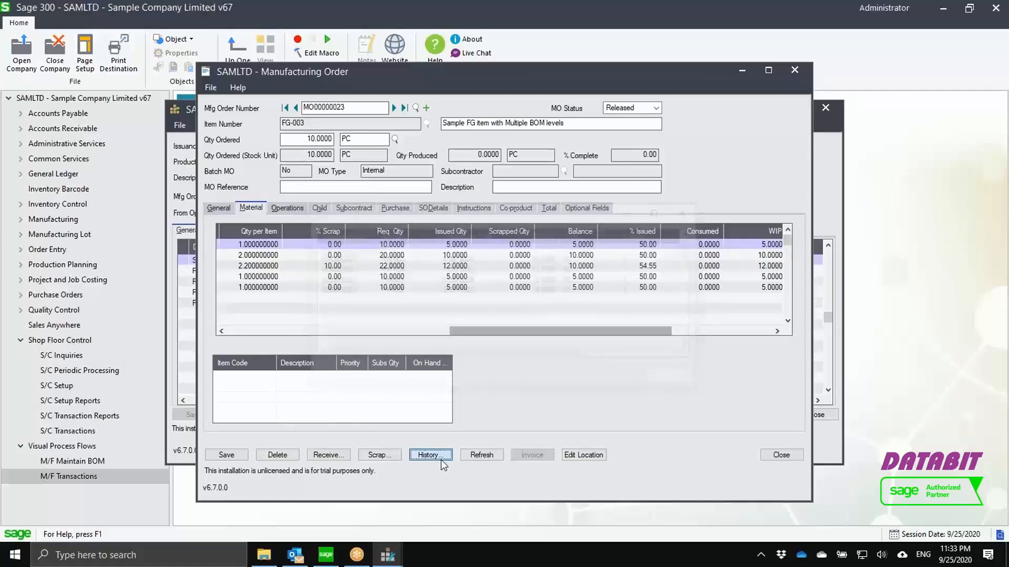
click(441, 459)
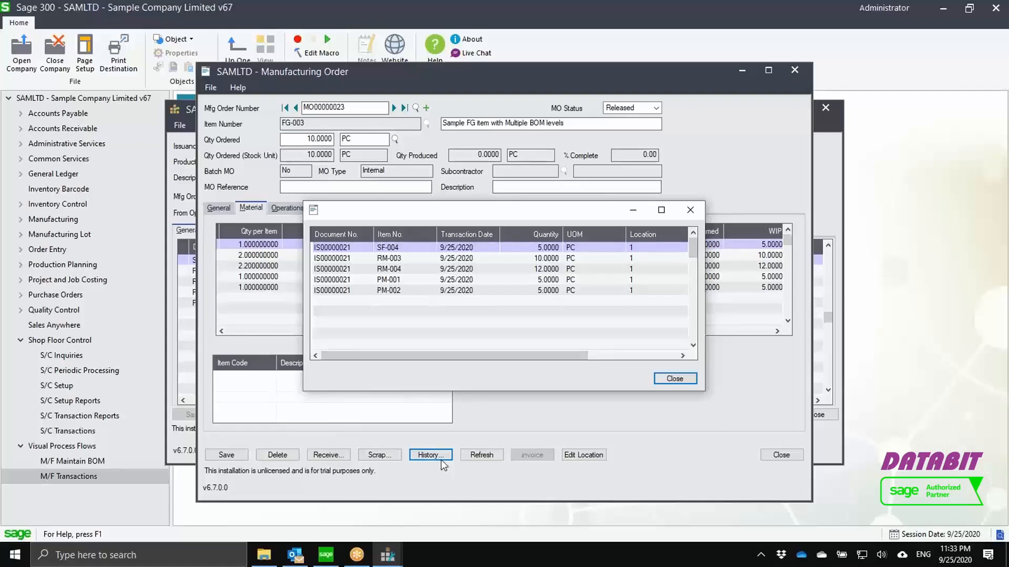
drag(525, 356, 640, 384)
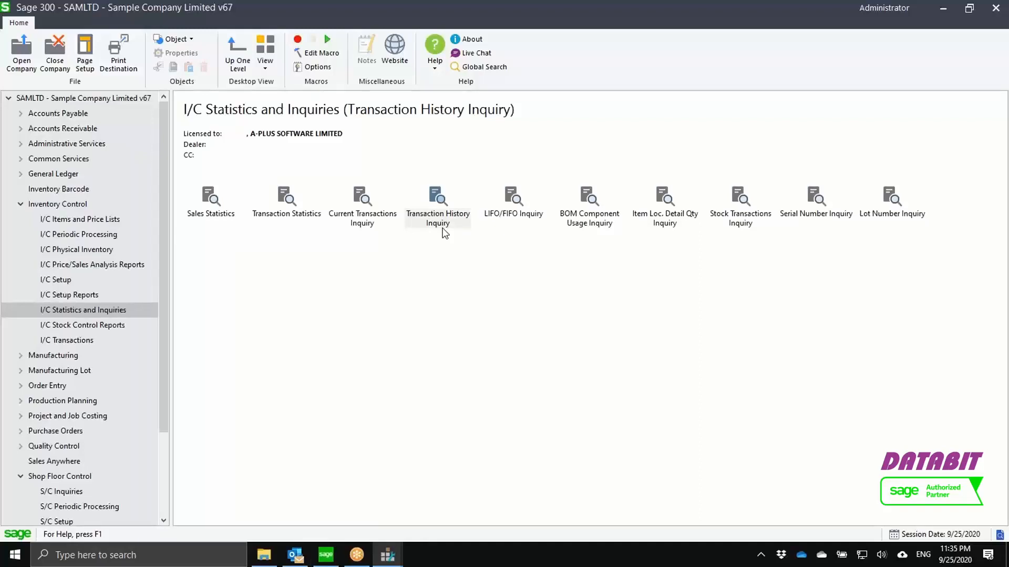
Look up the inventory transaction history of PM-001 at location 1 for 2020-09 and examine the shipment created by the issuance
double_click(444, 233)
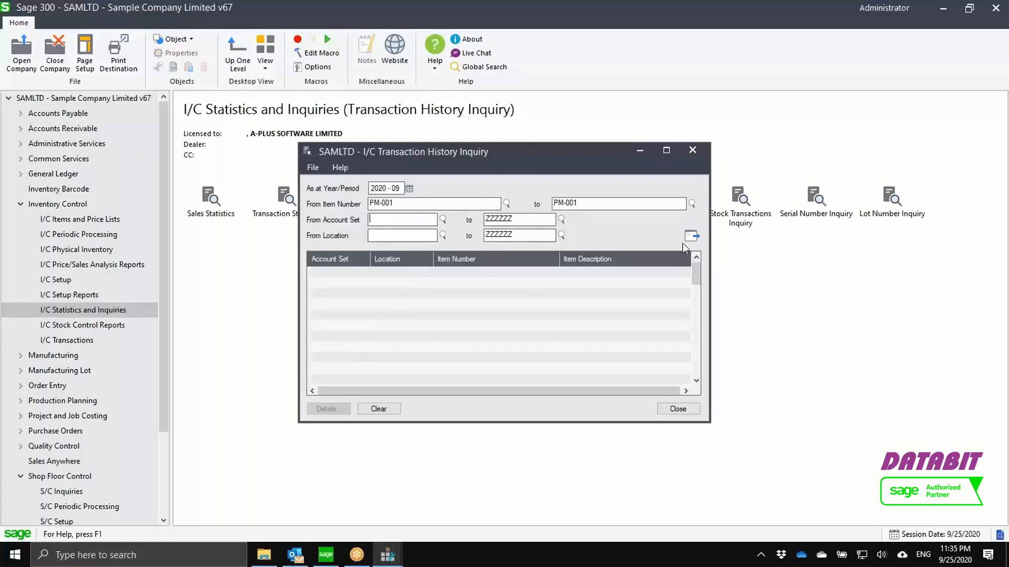
click(690, 237)
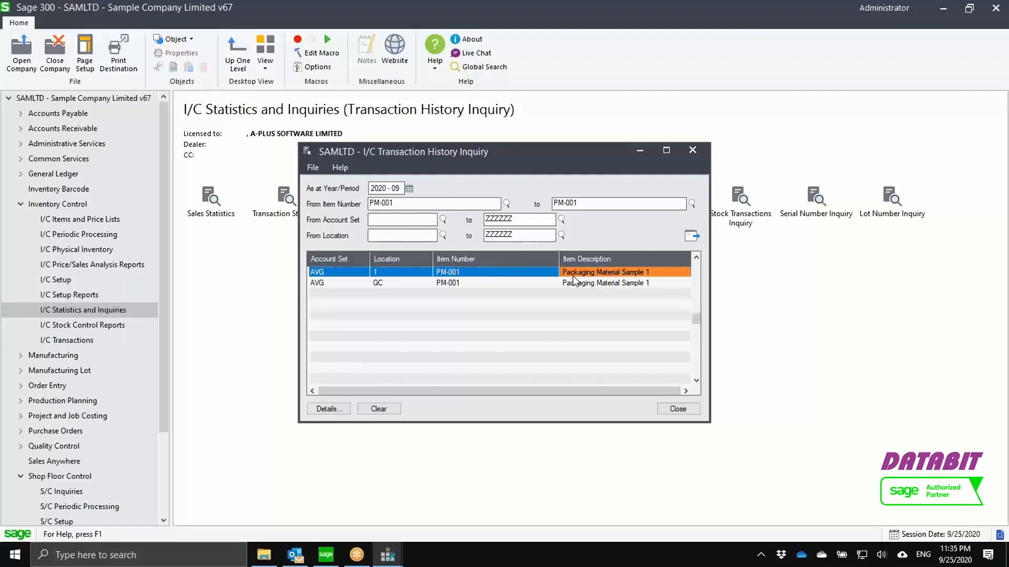
double_click(574, 281)
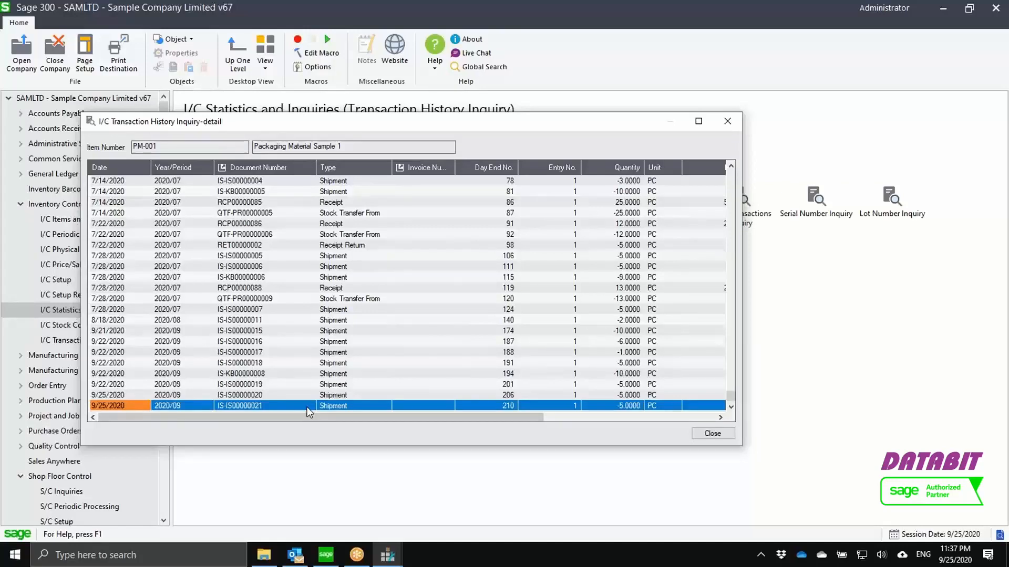
key(Up)
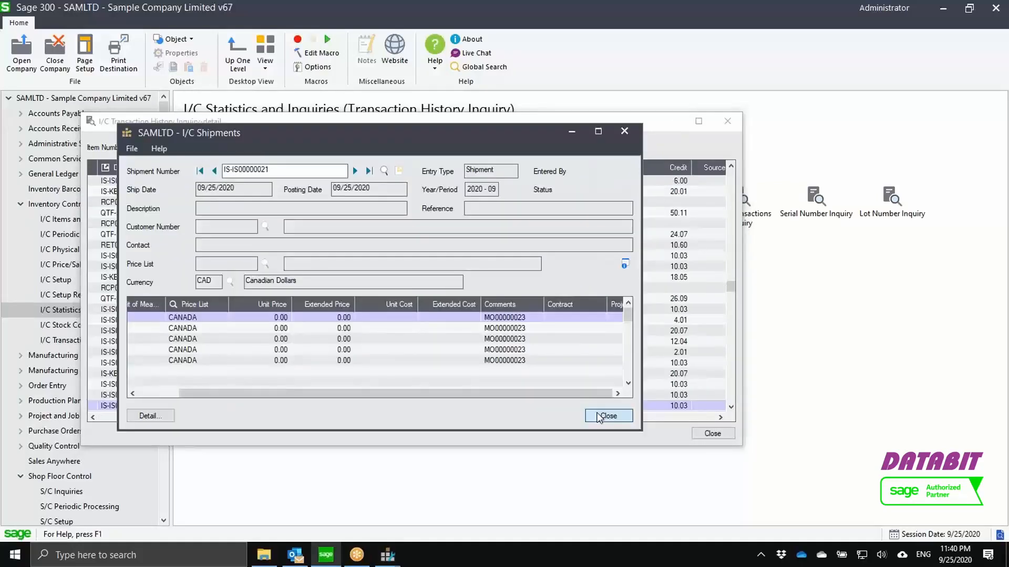
click(600, 417)
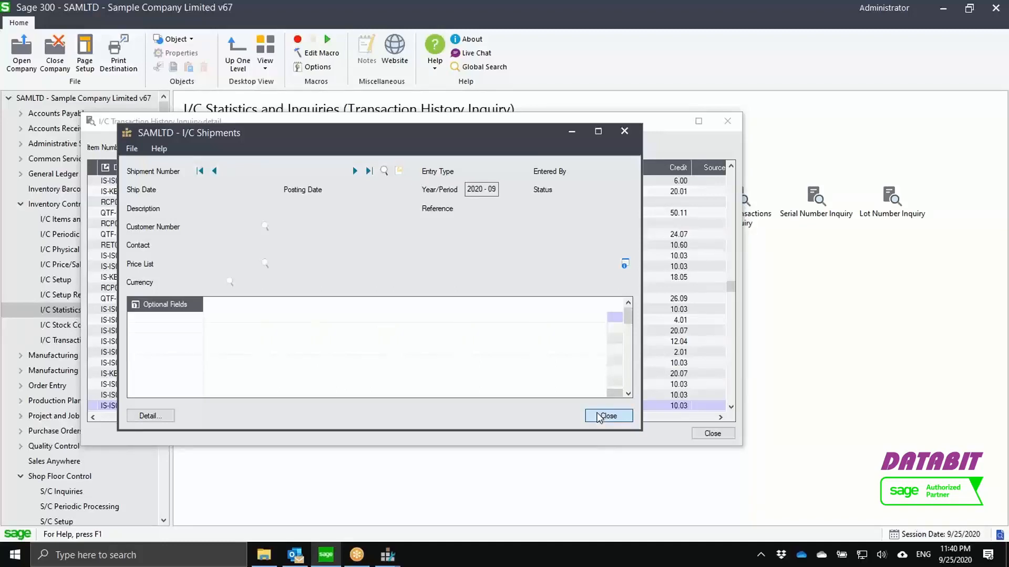
click(600, 417)
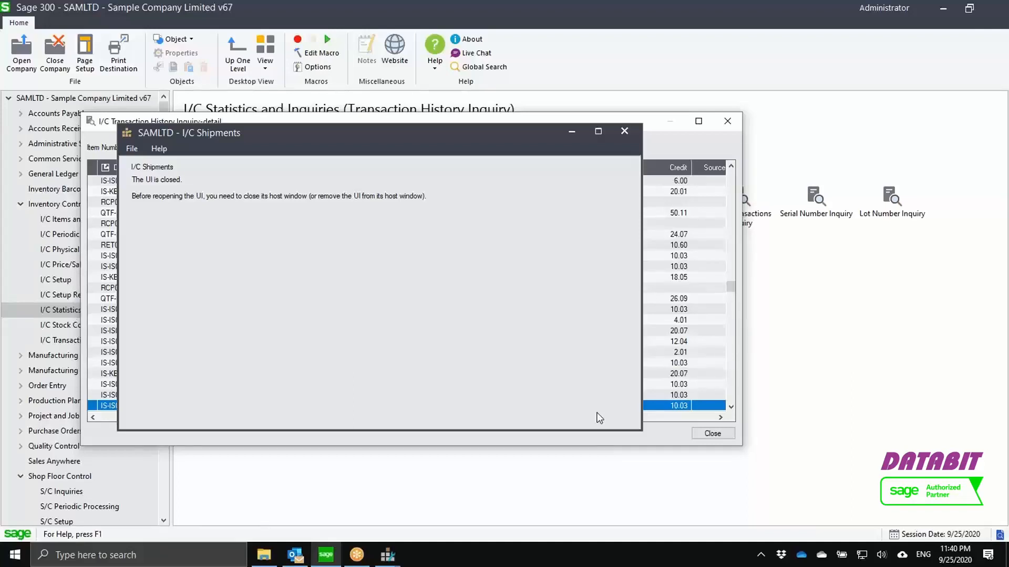
click(713, 434)
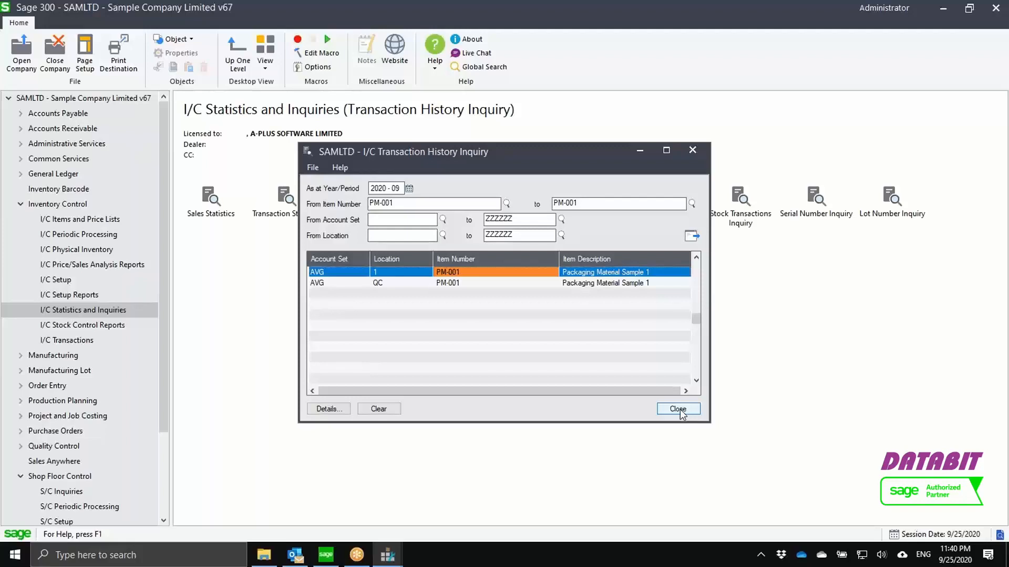
Start a new assembly receipt in the manufacturing transactions and load the lines of the released manufacturing order only
click(78, 507)
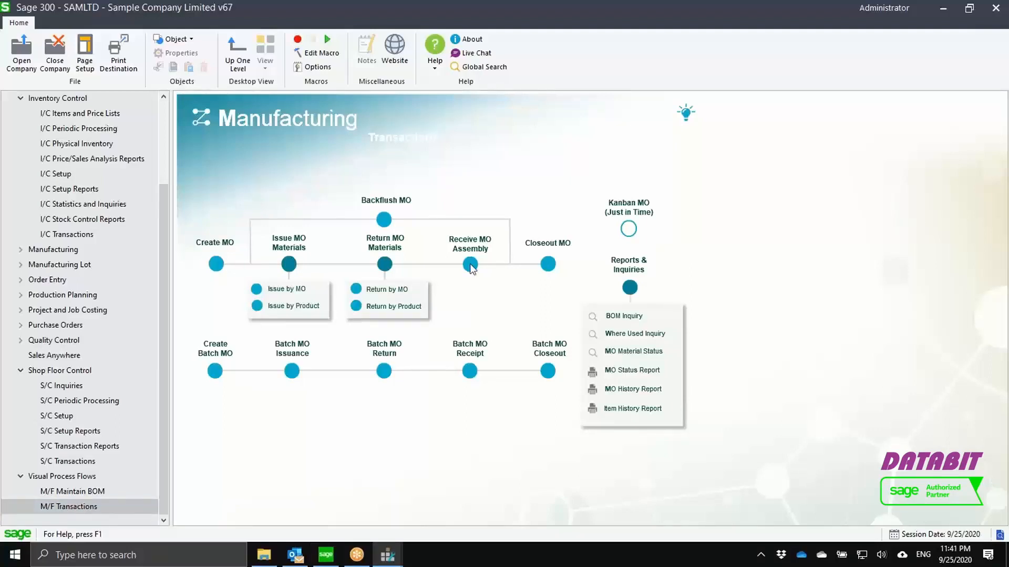
click(471, 265)
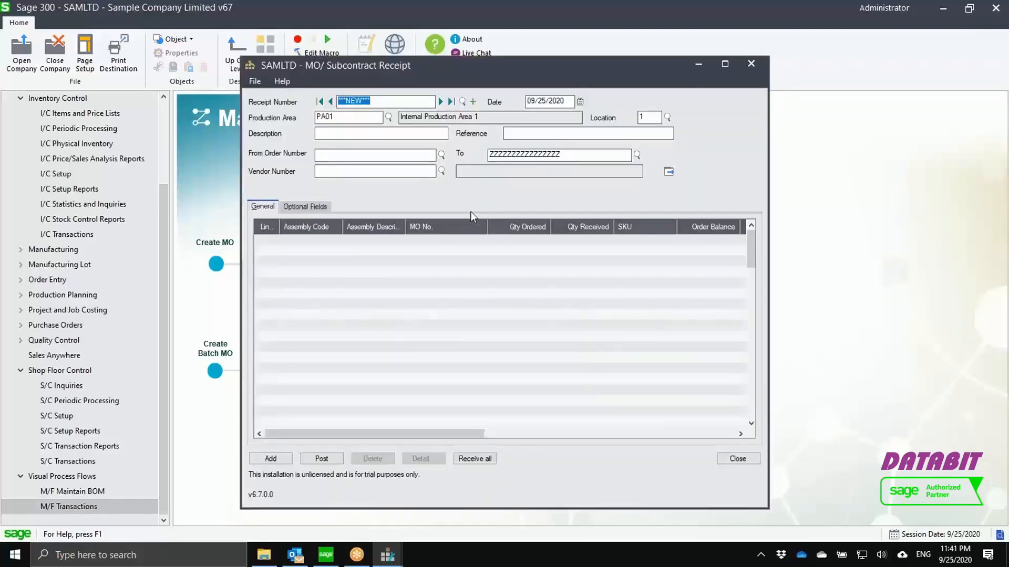
click(669, 171)
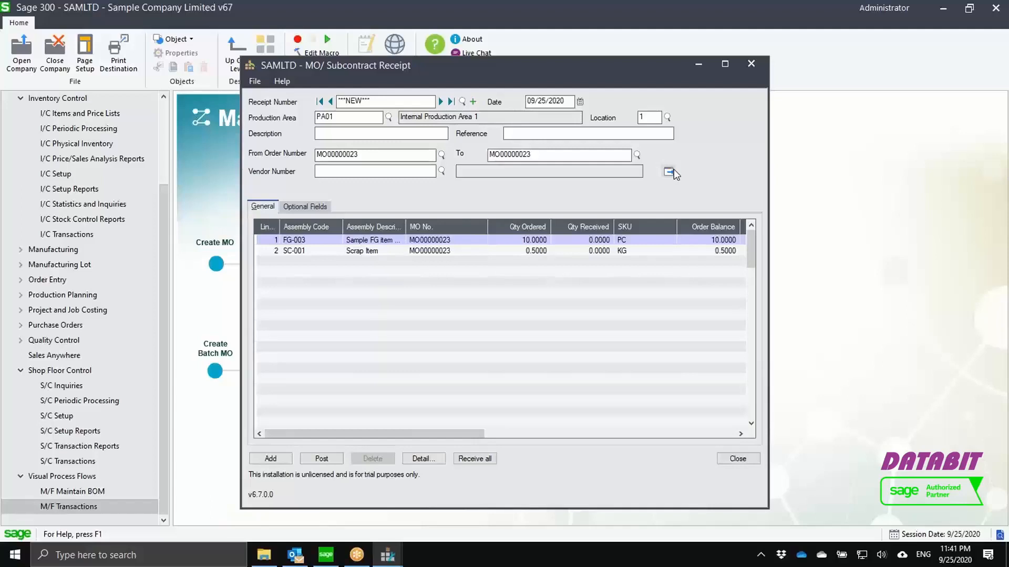
click(674, 170)
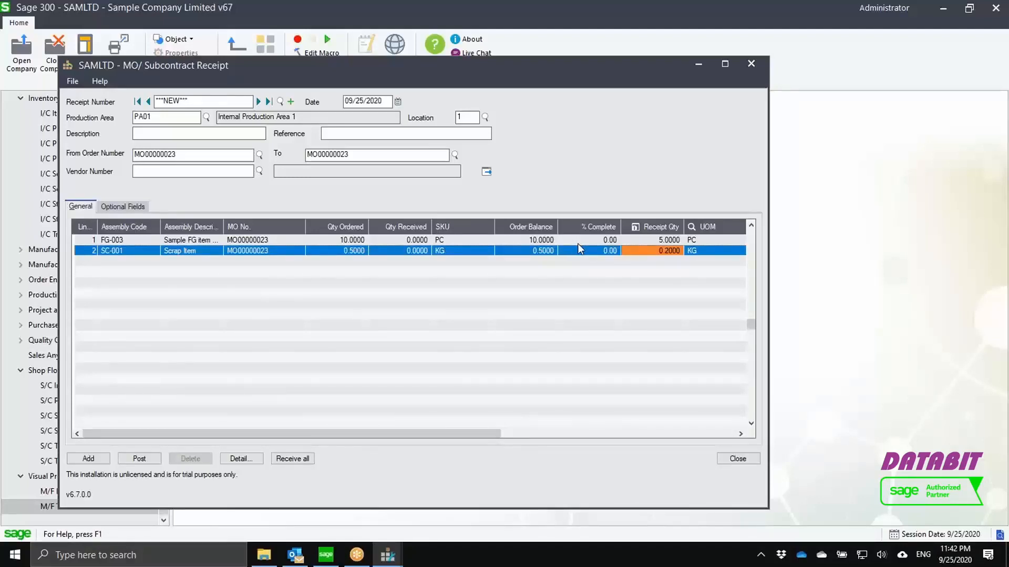
Set the receipt quantities to 5 PC for FG-003 and 0.2 KG for scrap item SC-001, and post the receipt without printing
click(579, 245)
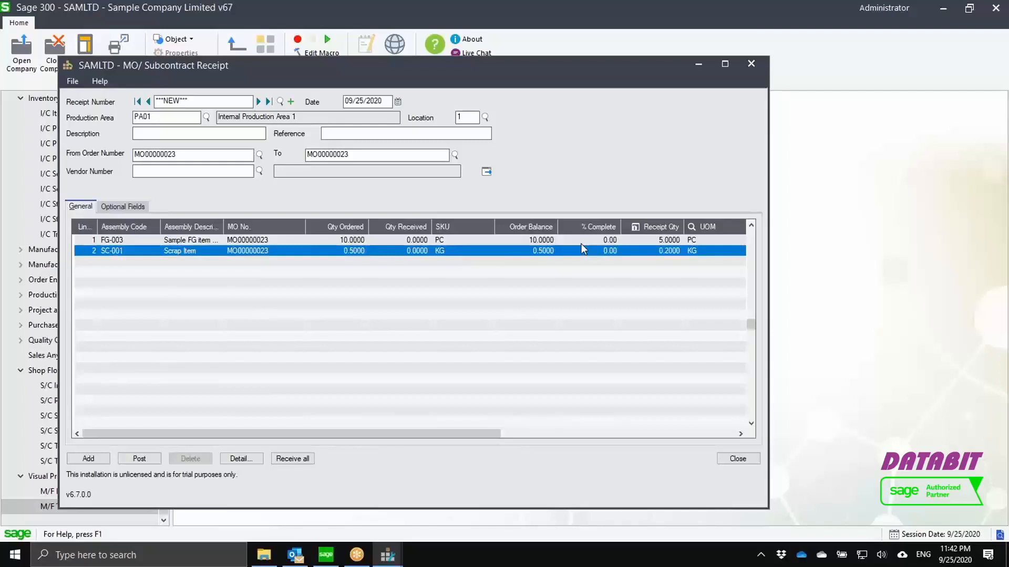
click(664, 249)
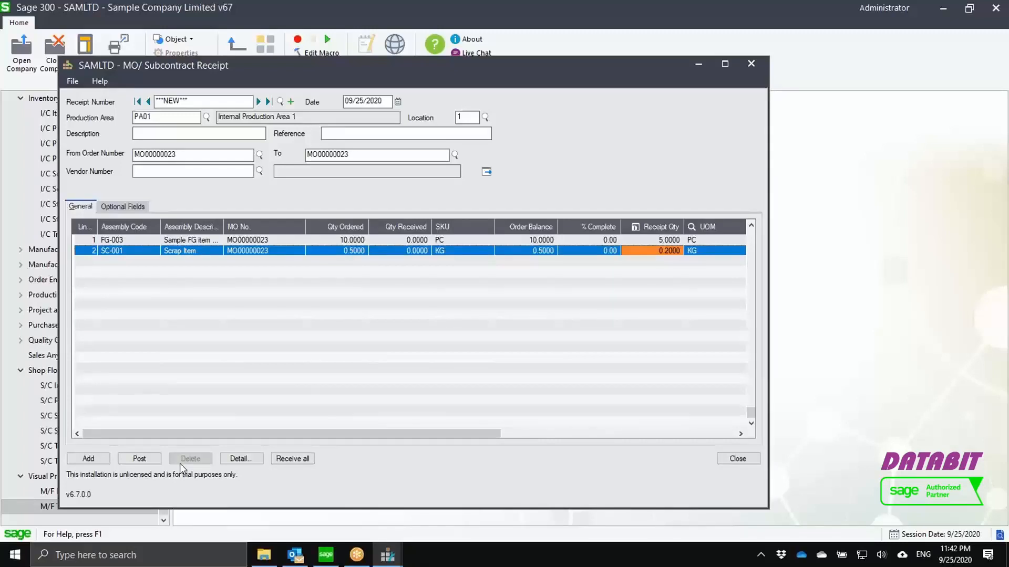
click(158, 463)
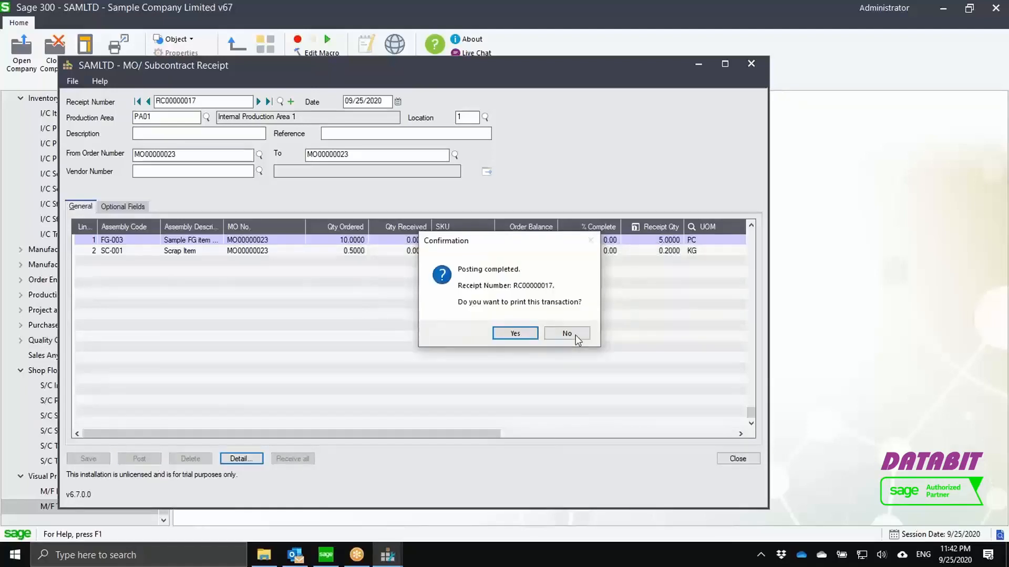
click(578, 336)
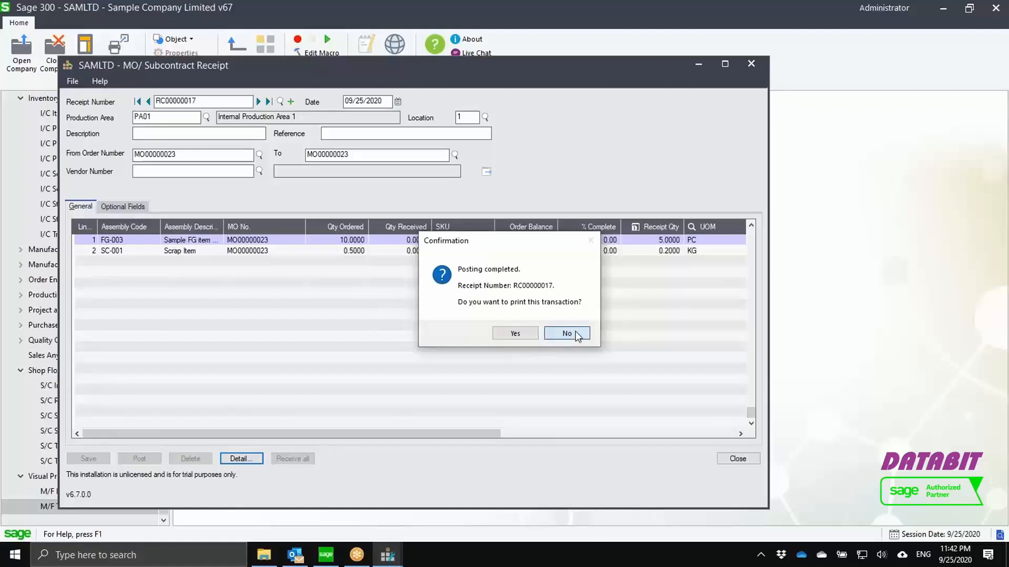